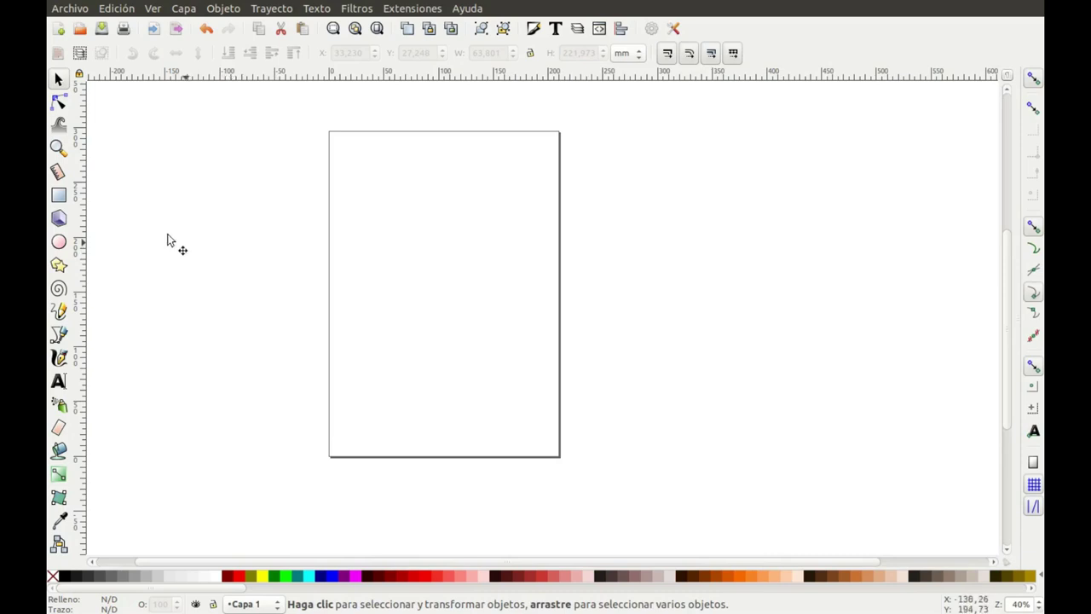
# Draw a tall rectangle on the left of the page and tune its fill to brown
pyautogui.click(59, 196)
pyautogui.moveTo(363, 181); pyautogui.dragTo(426, 415)
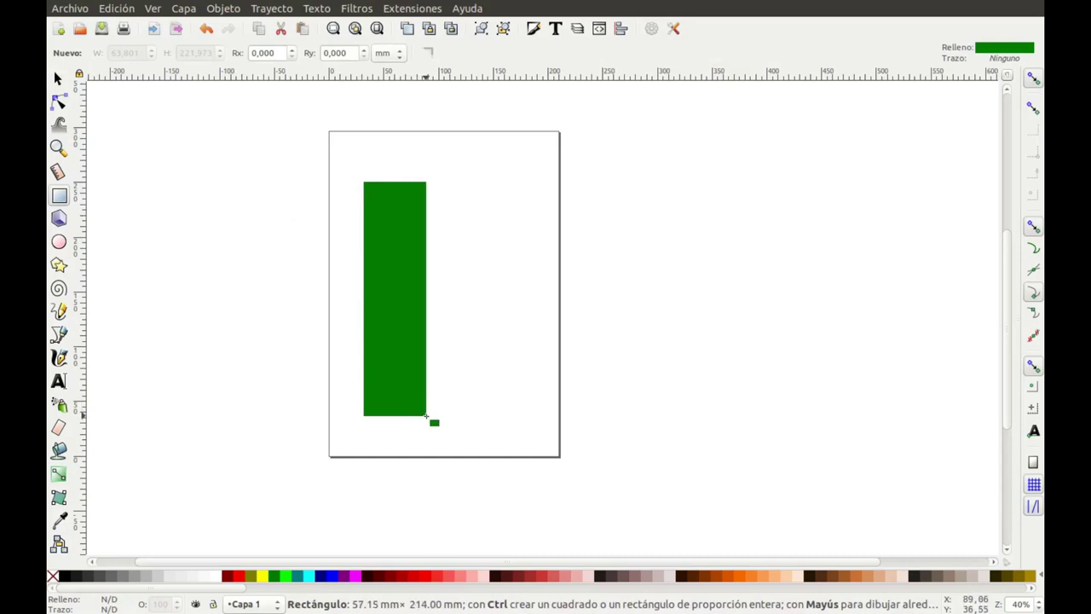
pyautogui.click(225, 9)
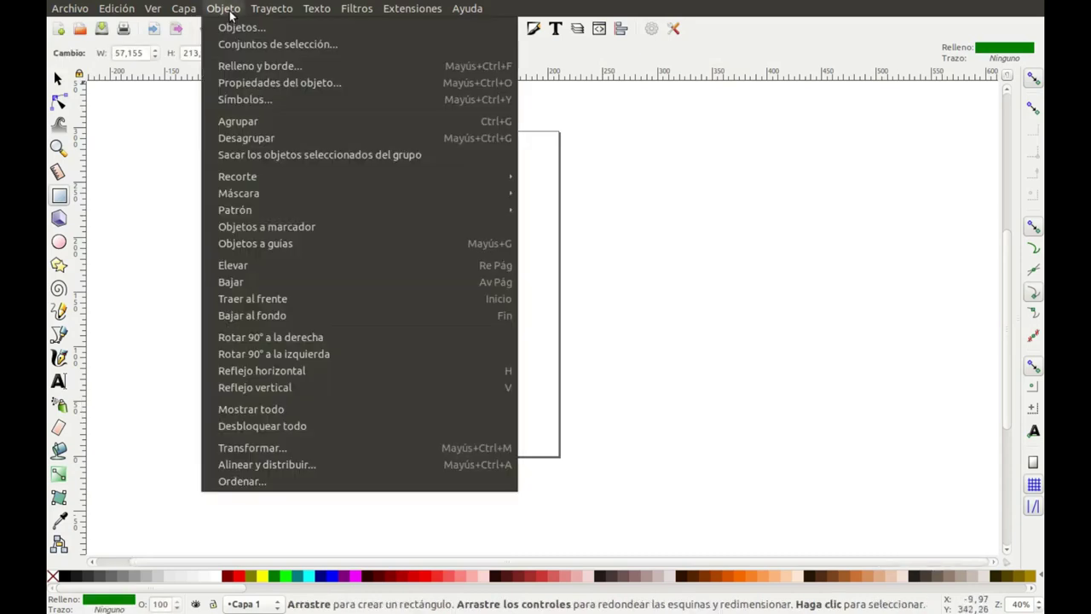
pyautogui.click(253, 68)
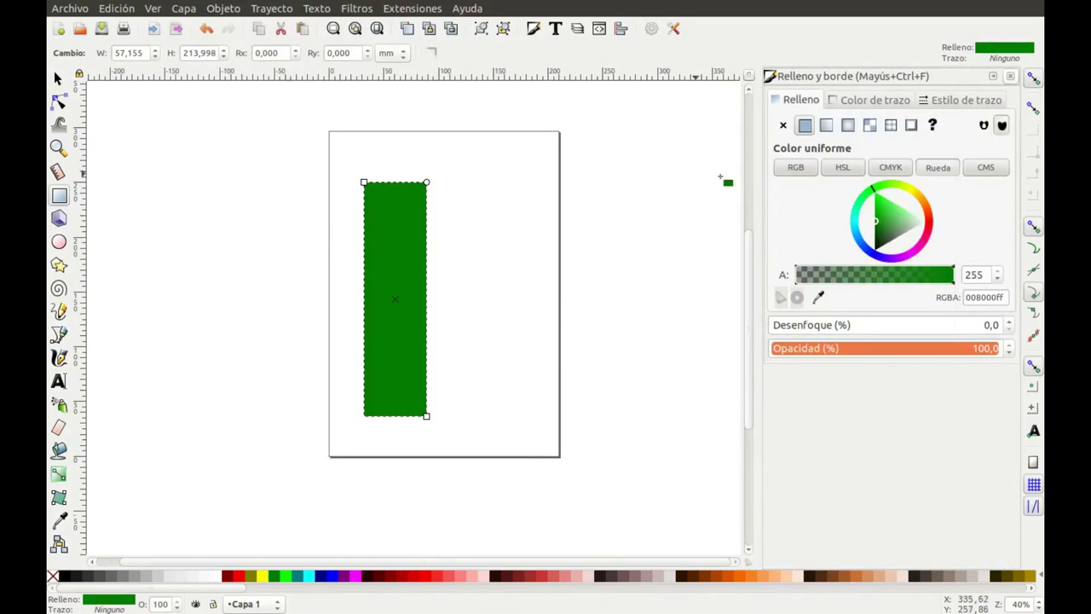
pyautogui.click(924, 203)
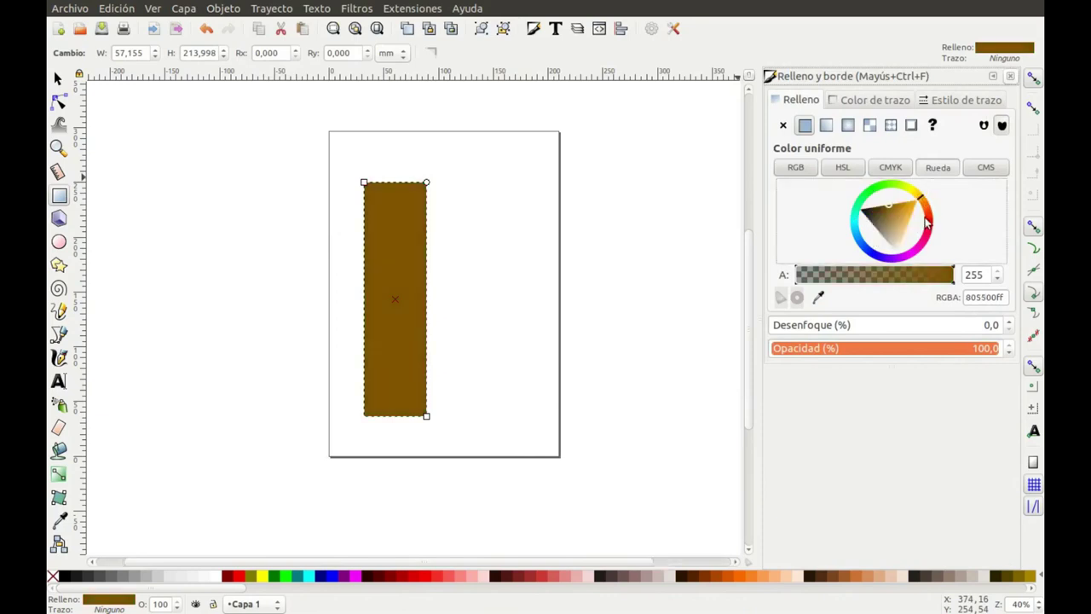
pyautogui.moveTo(903, 214)
pyautogui.mouseDown()
pyautogui.moveTo(883, 213)
pyautogui.moveTo(926, 202)
pyautogui.mouseUp()
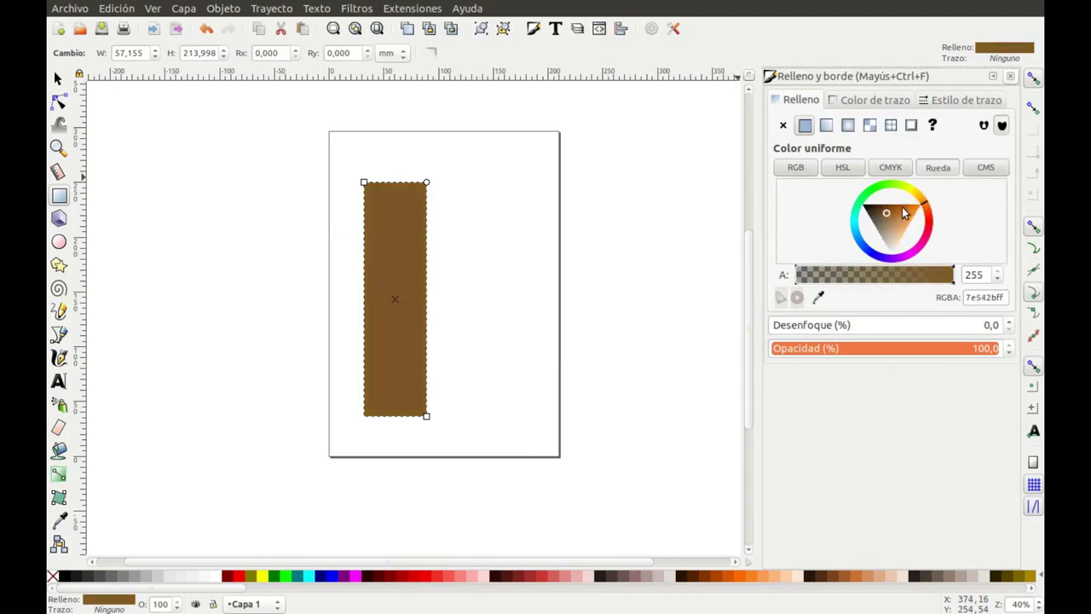
pyautogui.click(905, 207)
pyautogui.click(900, 211)
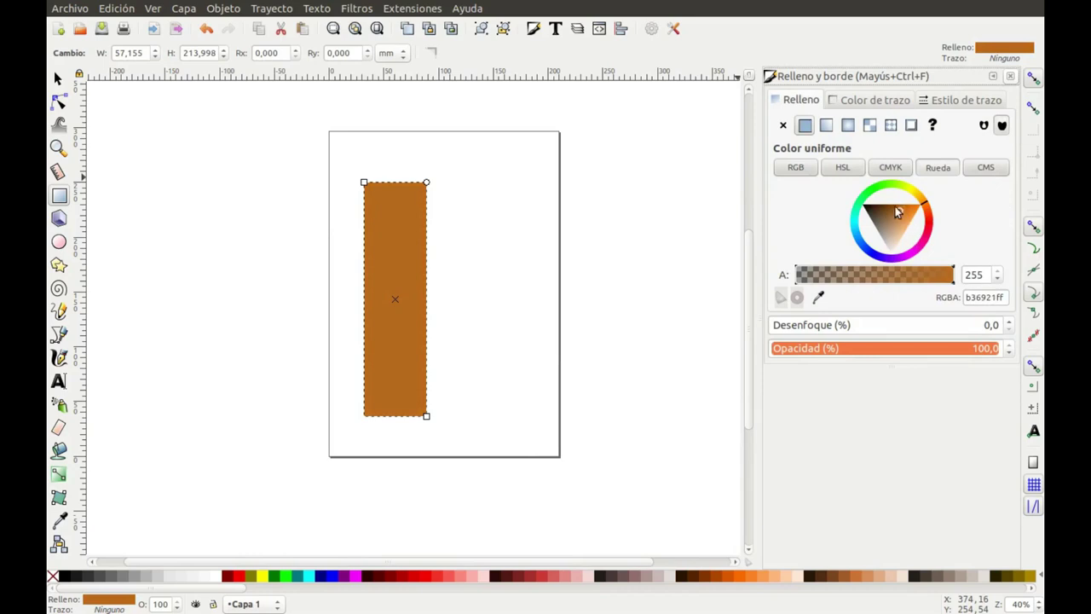
pyautogui.click(894, 207)
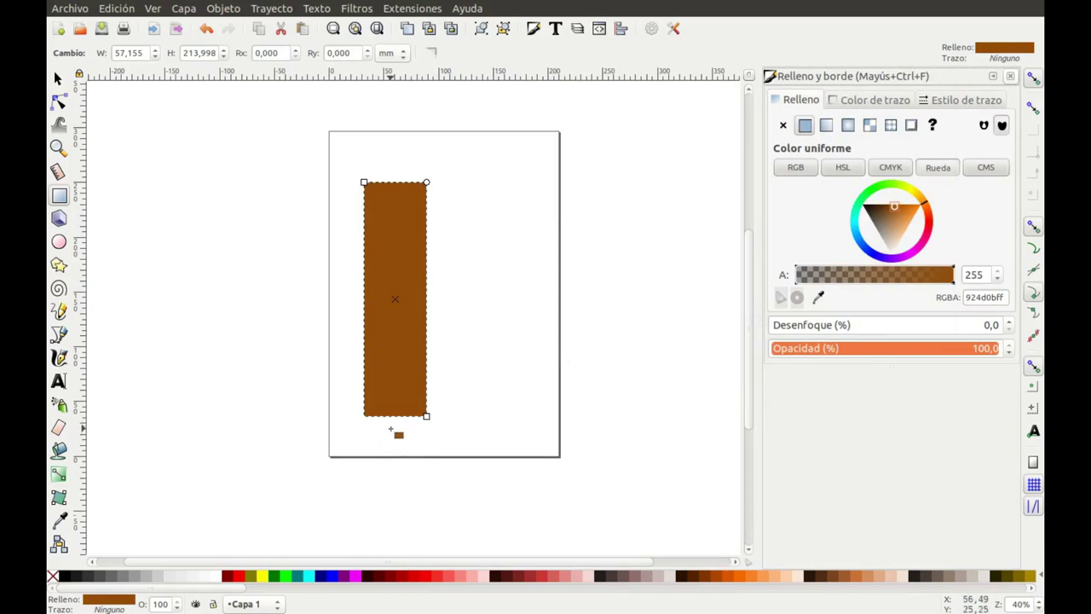
# Convert the rectangle to a path and drag its bottom edge down into a curve
pyautogui.click(269, 8)
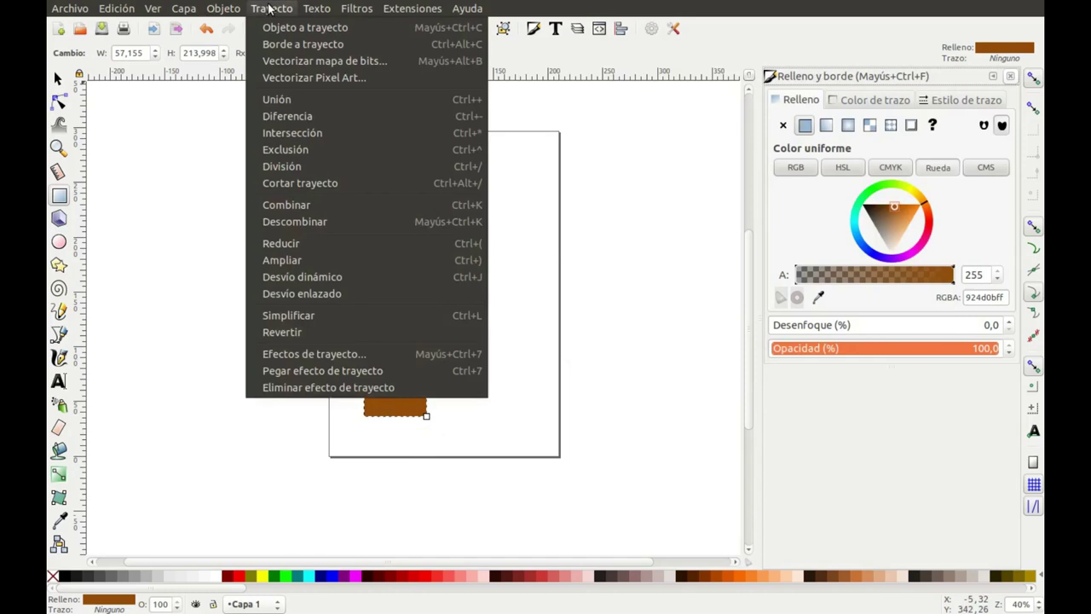
pyautogui.click(284, 28)
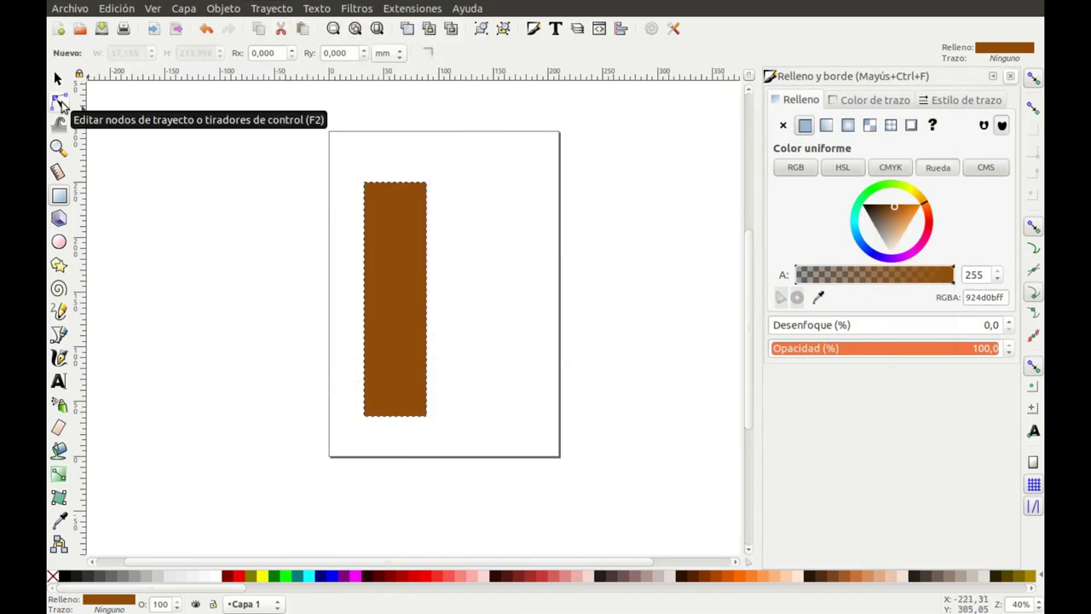
pyautogui.click(59, 102)
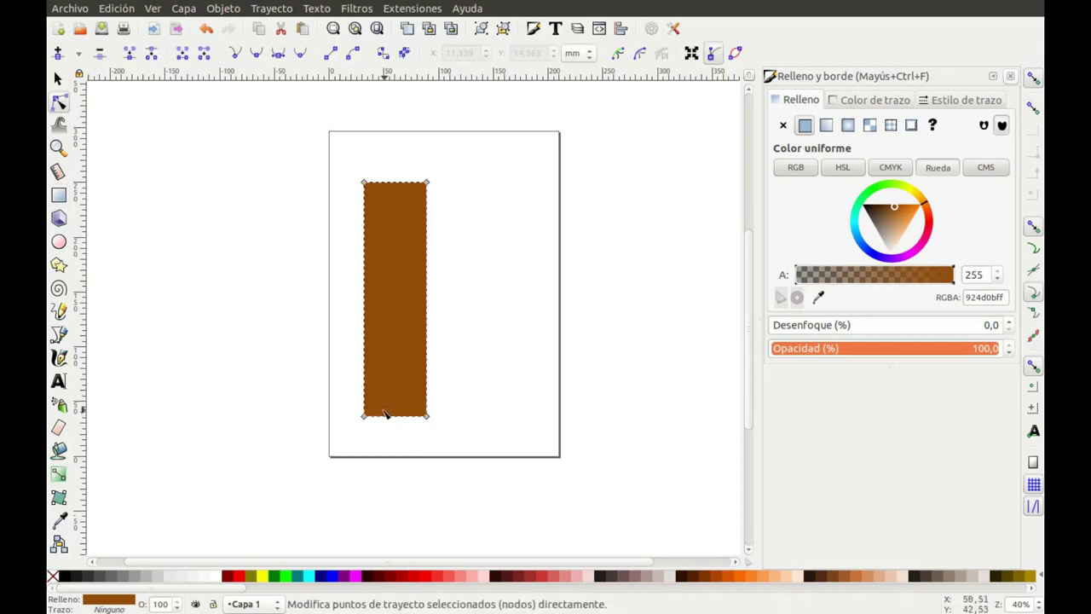
pyautogui.moveTo(394, 417); pyautogui.dragTo(396, 432)
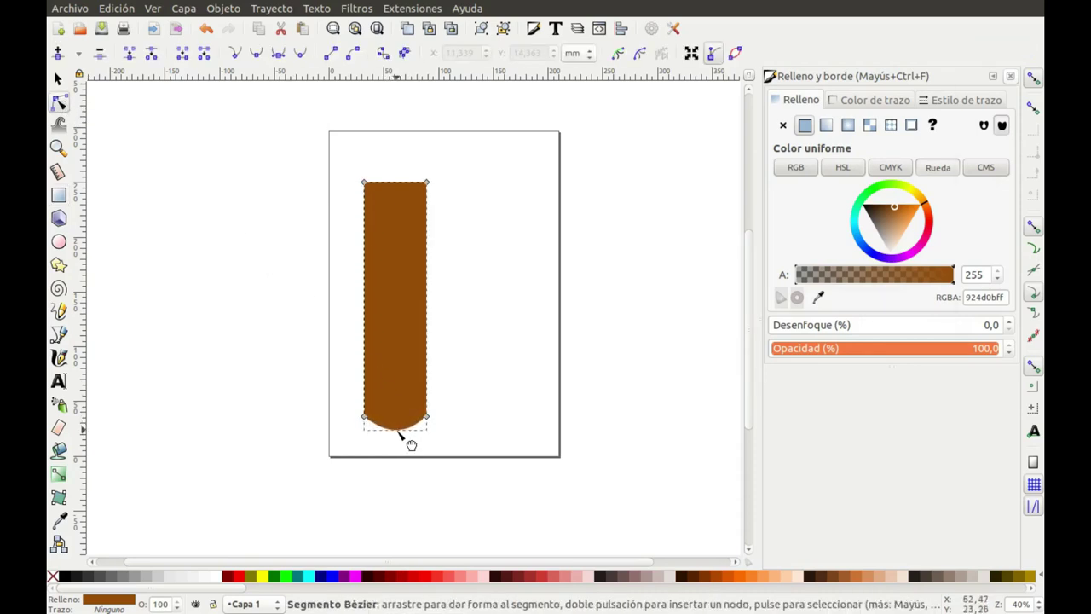
pyautogui.click(58, 79)
pyautogui.click(287, 324)
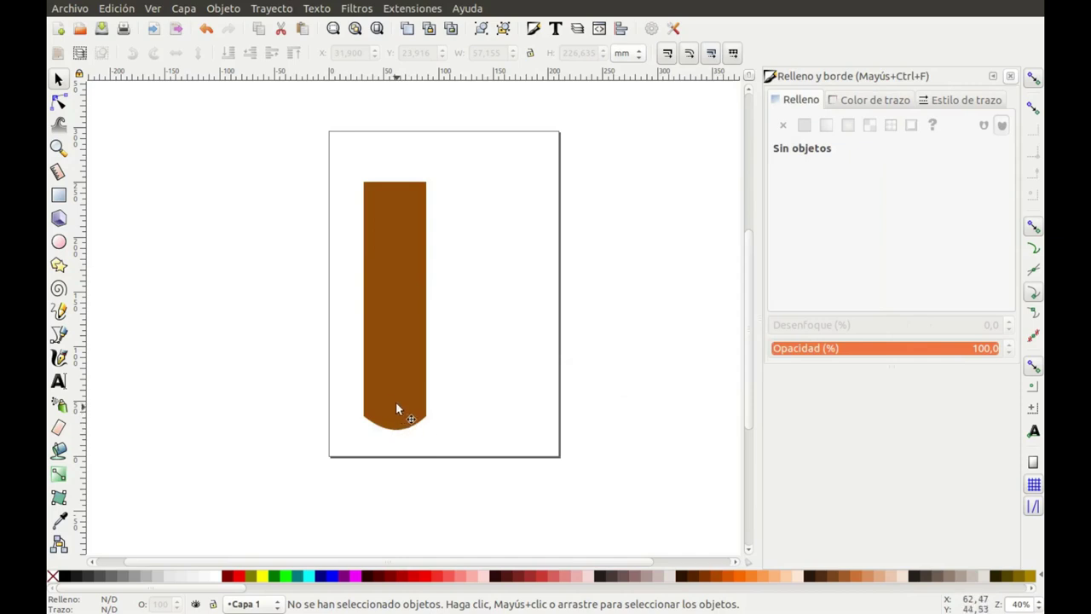
pyautogui.click(395, 369)
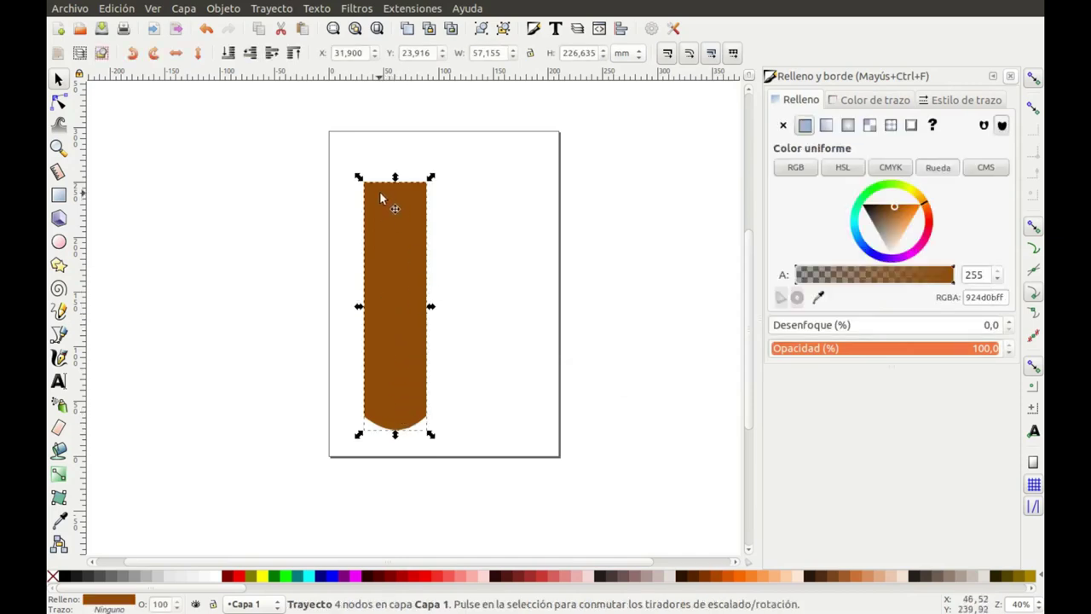
# Drag the bottom-left node's handle to make the base an even, symmetric curve
pyautogui.click(59, 103)
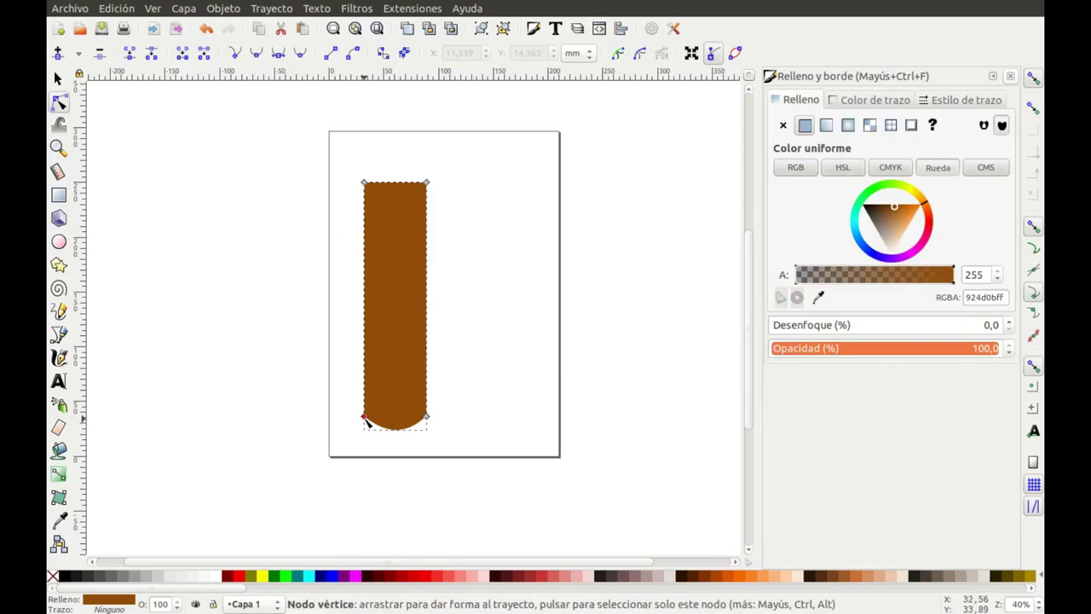
pyautogui.click(364, 418)
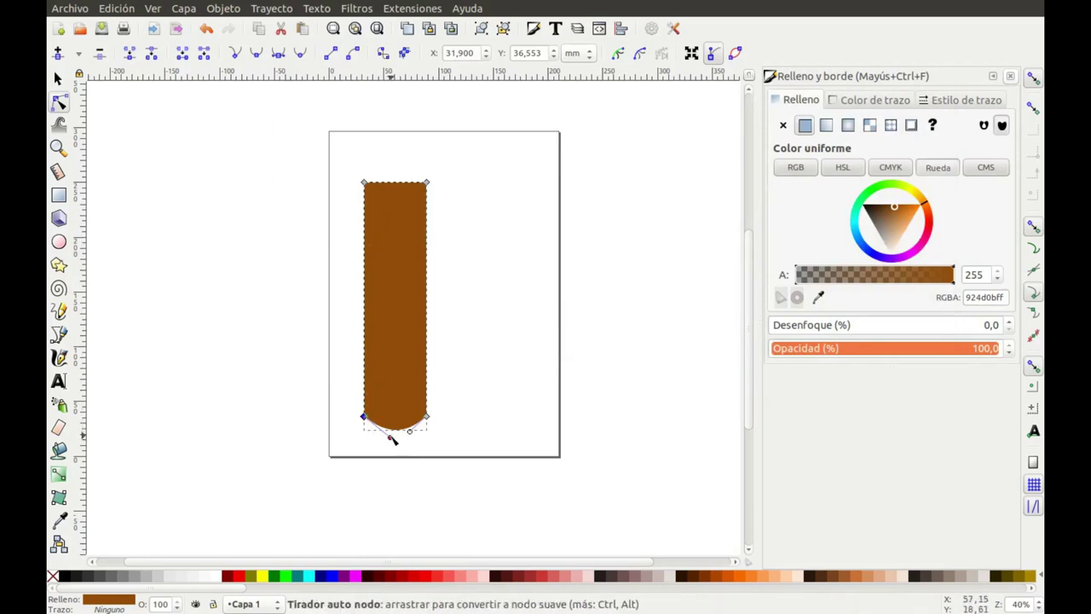
pyautogui.moveTo(390, 436); pyautogui.dragTo(365, 440)
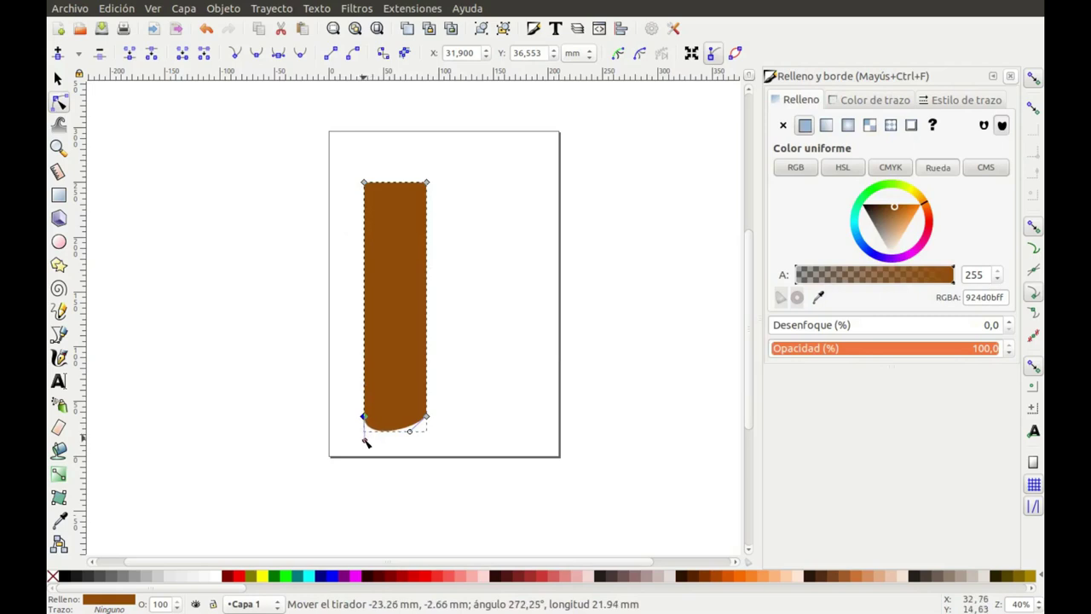
pyautogui.moveTo(365, 441); pyautogui.dragTo(427, 441)
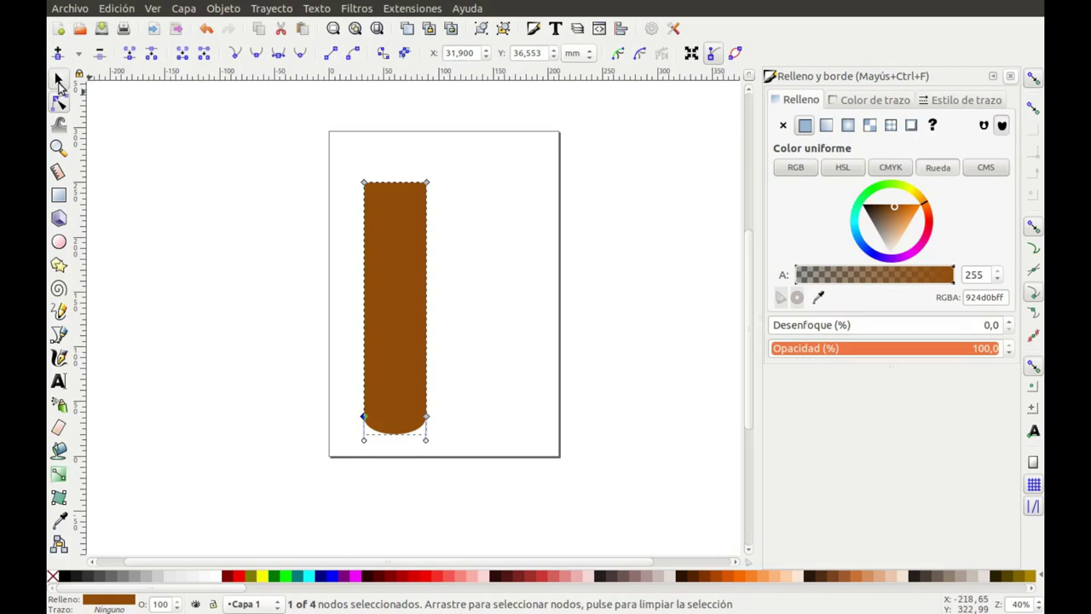
pyautogui.click(58, 78)
pyautogui.click(277, 326)
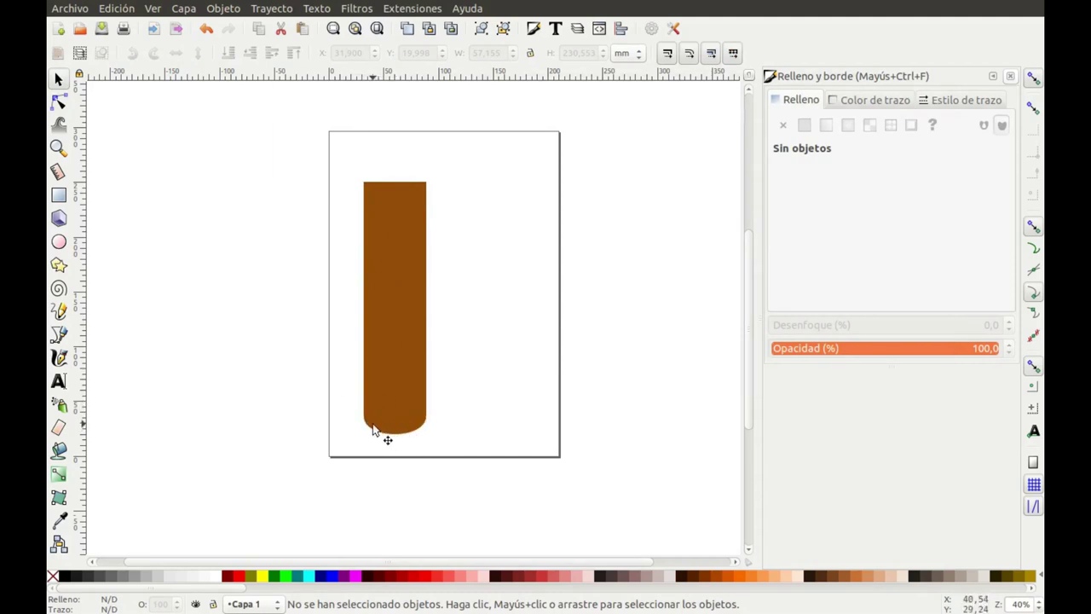
# Draw an ellipse over the shape's bottom with lime-green 00ff00 fill at 68.7% opacity
pyautogui.click(59, 242)
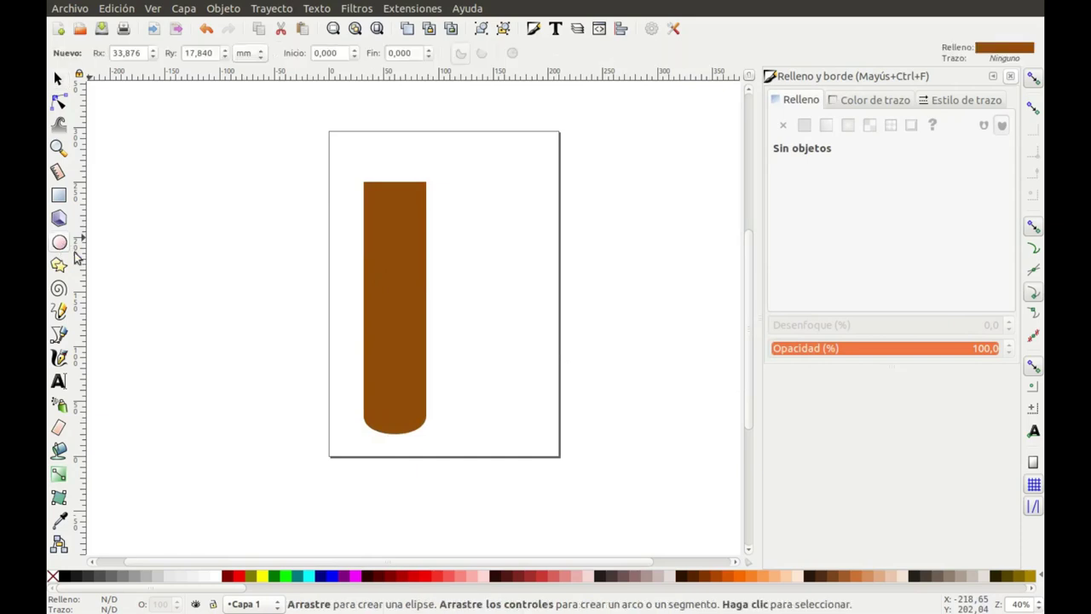
pyautogui.moveTo(367, 421); pyautogui.dragTo(425, 438)
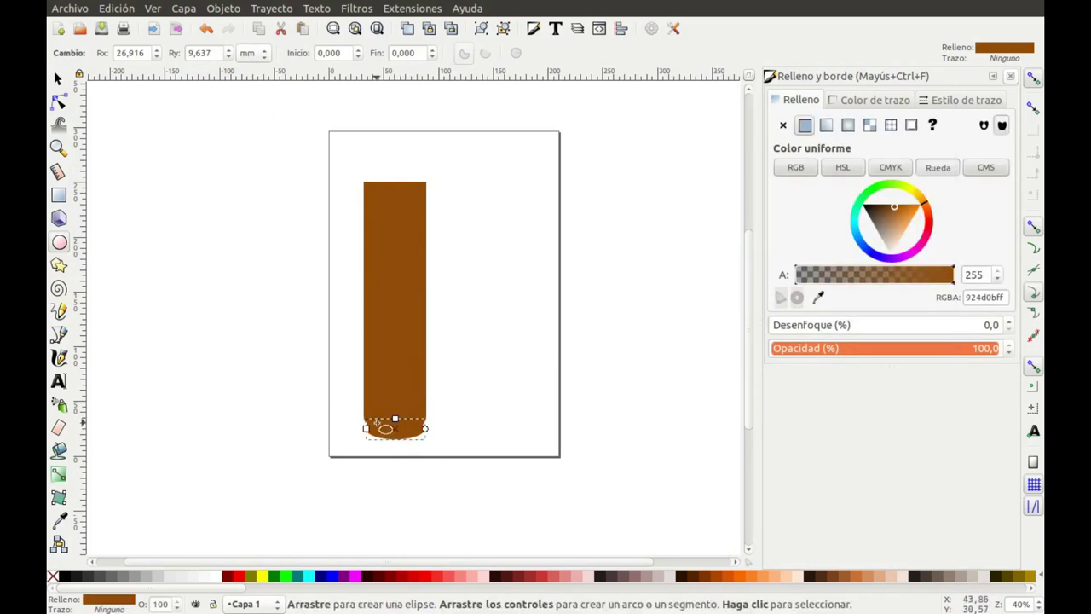
pyautogui.click(290, 578)
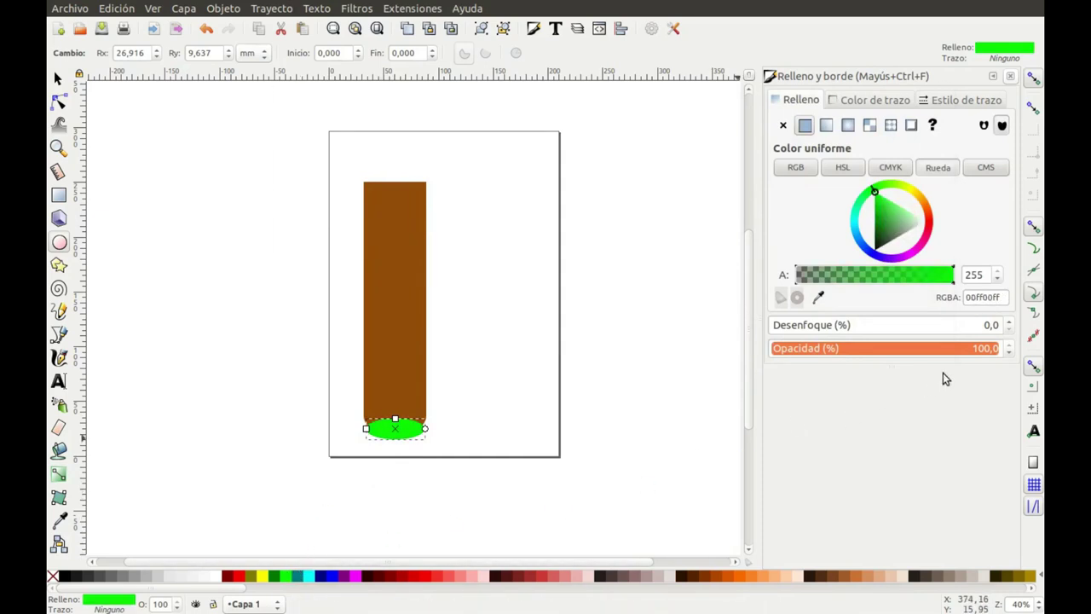
pyautogui.moveTo(994, 348); pyautogui.dragTo(929, 344)
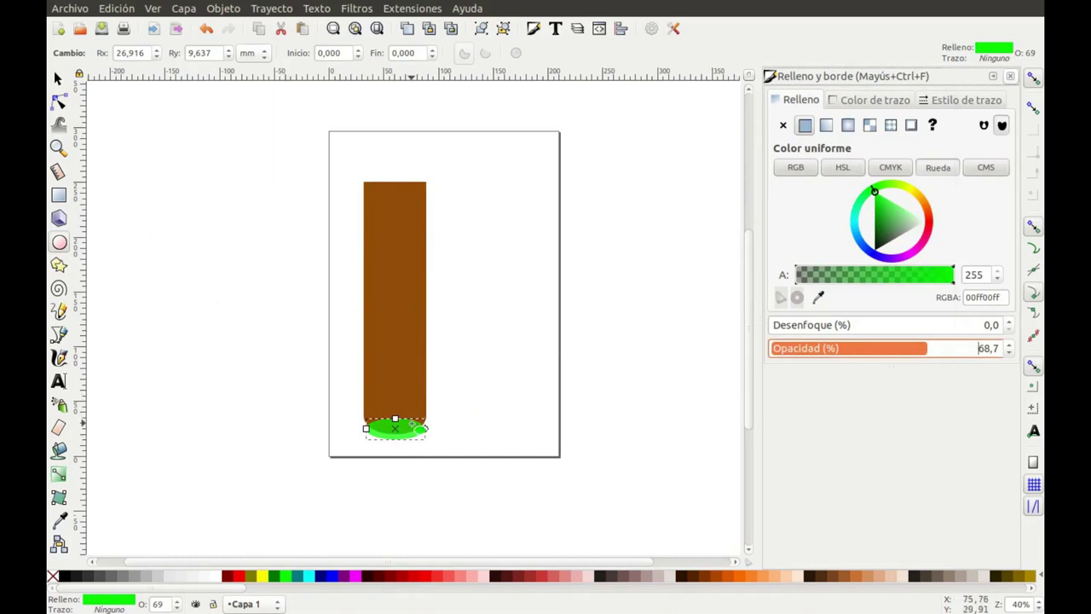
pyautogui.scroll(1, 401, 433)
pyautogui.scroll(2, 401, 432)
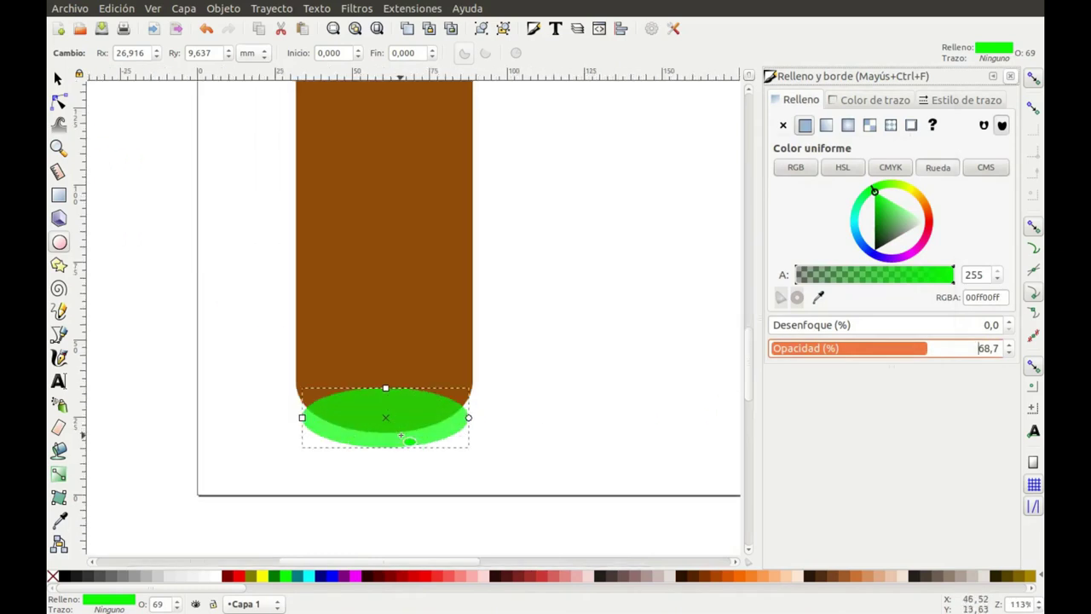
pyautogui.scroll(1, 400, 432)
pyautogui.scroll(1, 400, 432)
# Move and scale the ellipse to span the brown base, about 56.769 × 29.847 mm
pyautogui.press('s')
pyautogui.moveTo(386, 390); pyautogui.dragTo(374, 340)
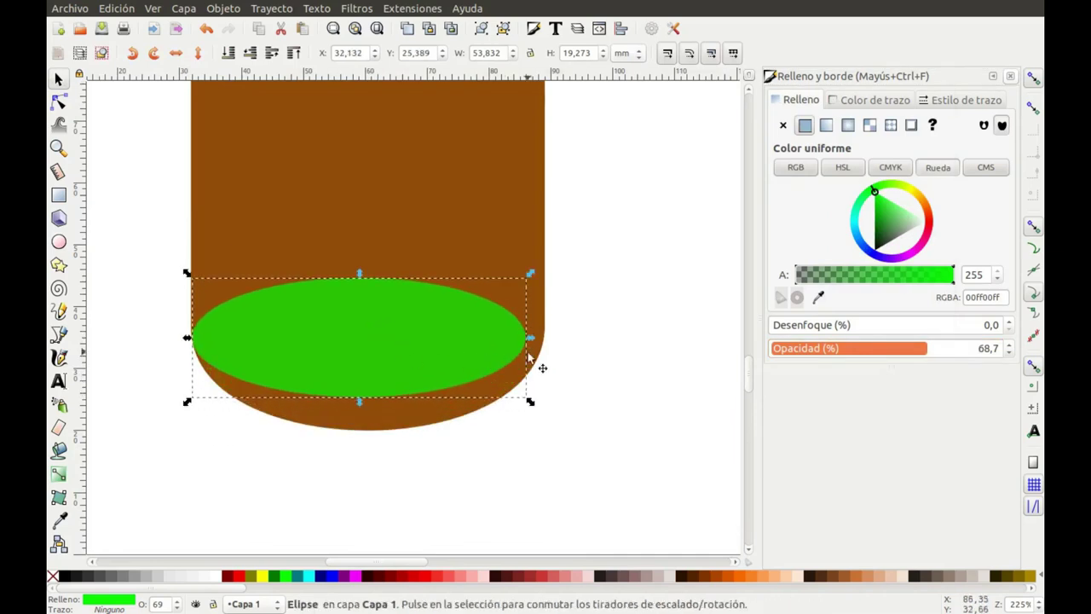
pyautogui.moveTo(529, 339); pyautogui.dragTo(545, 341)
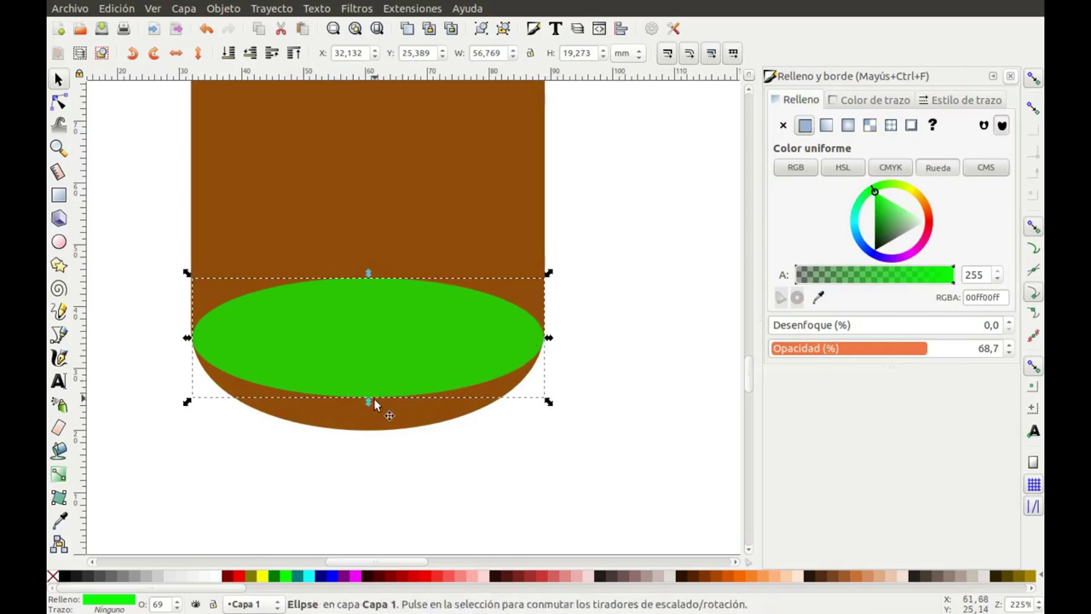
pyautogui.moveTo(368, 397); pyautogui.dragTo(371, 430)
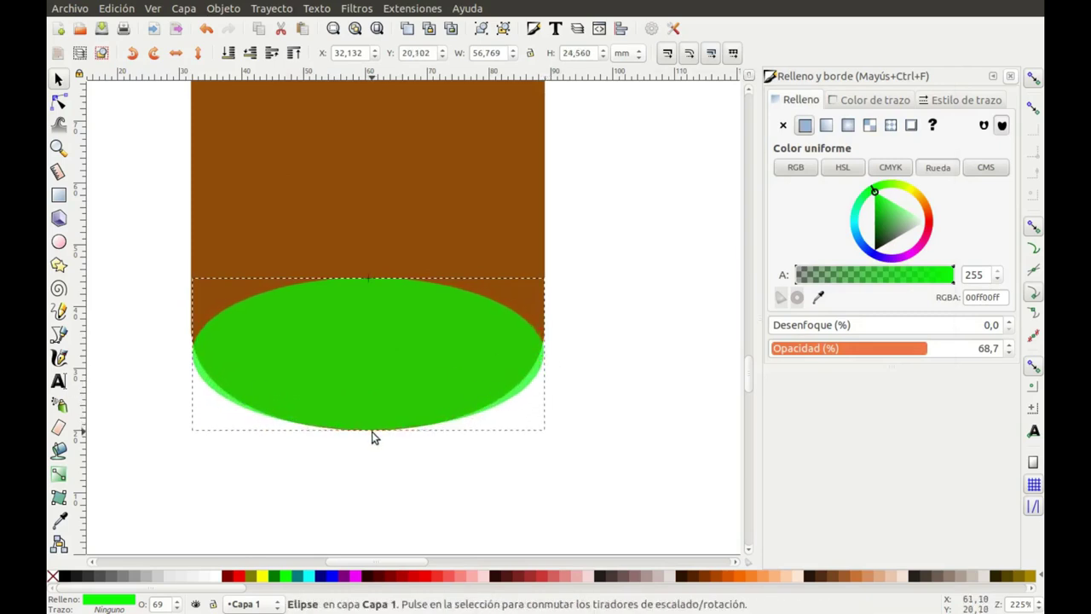
pyautogui.moveTo(368, 272); pyautogui.dragTo(364, 243)
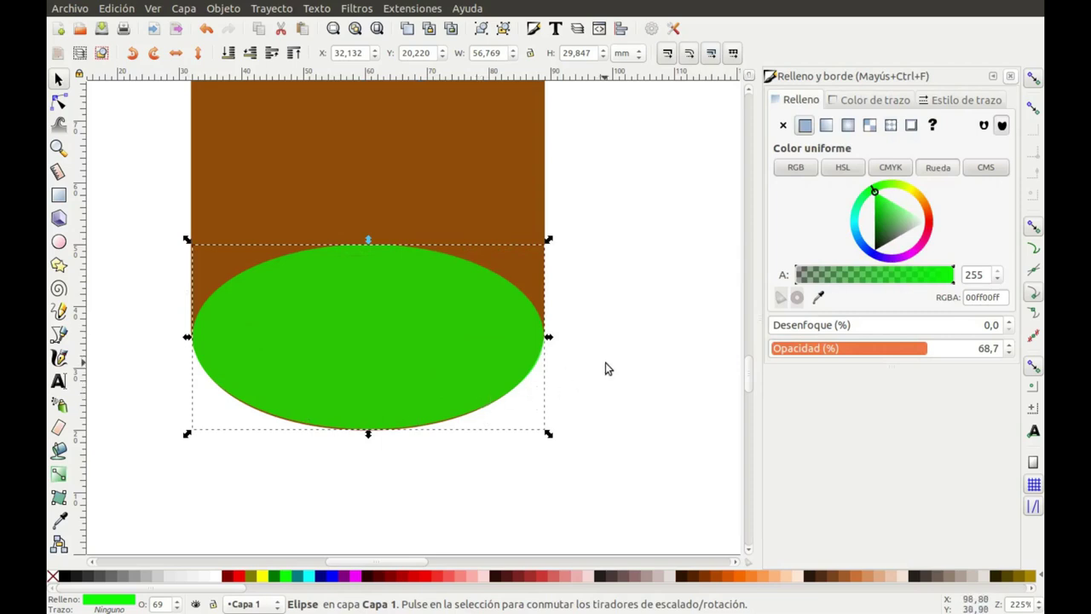
# Move the ellipse onto the cylinder top and widen it to match the body's width
pyautogui.keyDown('ctrl'); pyautogui.scroll(-3, 606, 368); pyautogui.keyUp('ctrl')
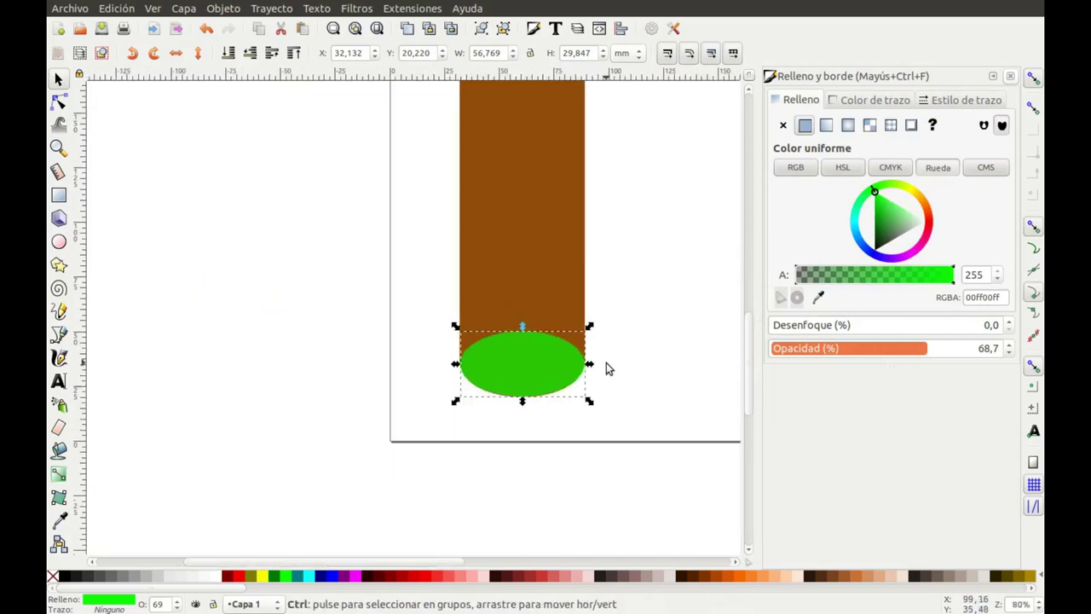
pyautogui.keyDown('ctrl'); pyautogui.scroll(-1, 606, 368); pyautogui.keyUp('ctrl')
pyautogui.keyDown('ctrl'); pyautogui.scroll(-1, 696, 115); pyautogui.keyUp('ctrl')
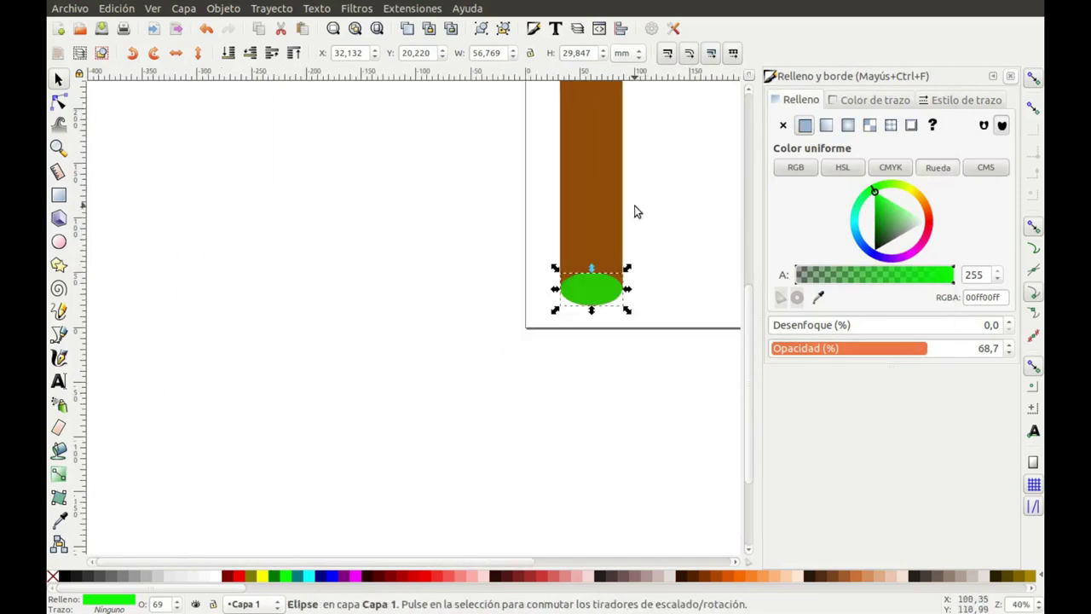
pyautogui.scroll(3, 634, 211)
pyautogui.moveTo(594, 397); pyautogui.dragTo(587, 167)
pyautogui.scroll(2, 618, 150)
pyautogui.scroll(3, 613, 155)
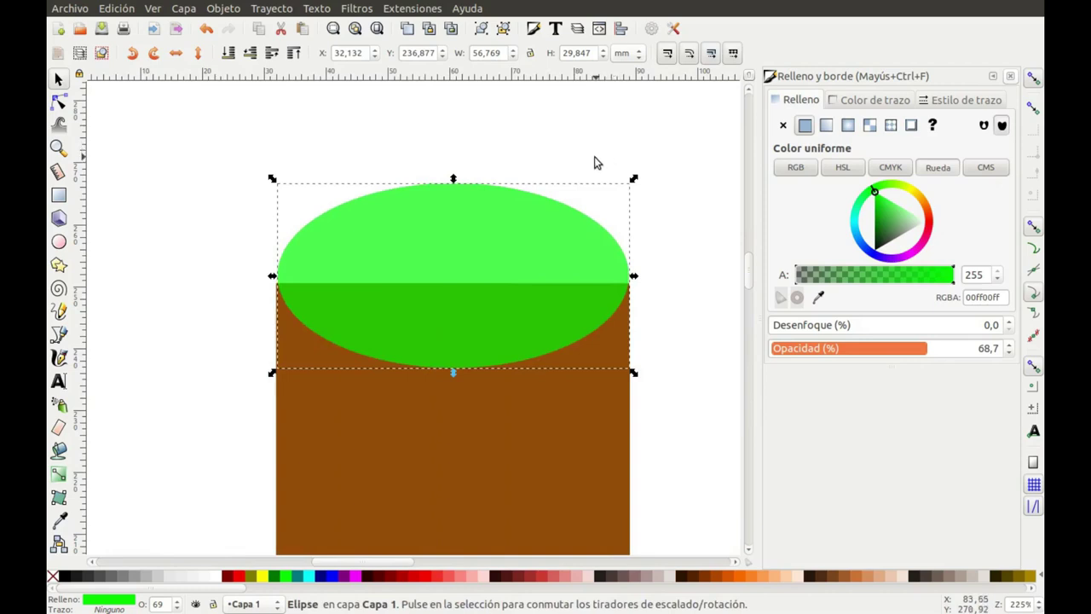
pyautogui.scroll(1, 597, 162)
pyautogui.moveTo(429, 258); pyautogui.dragTo(427, 268)
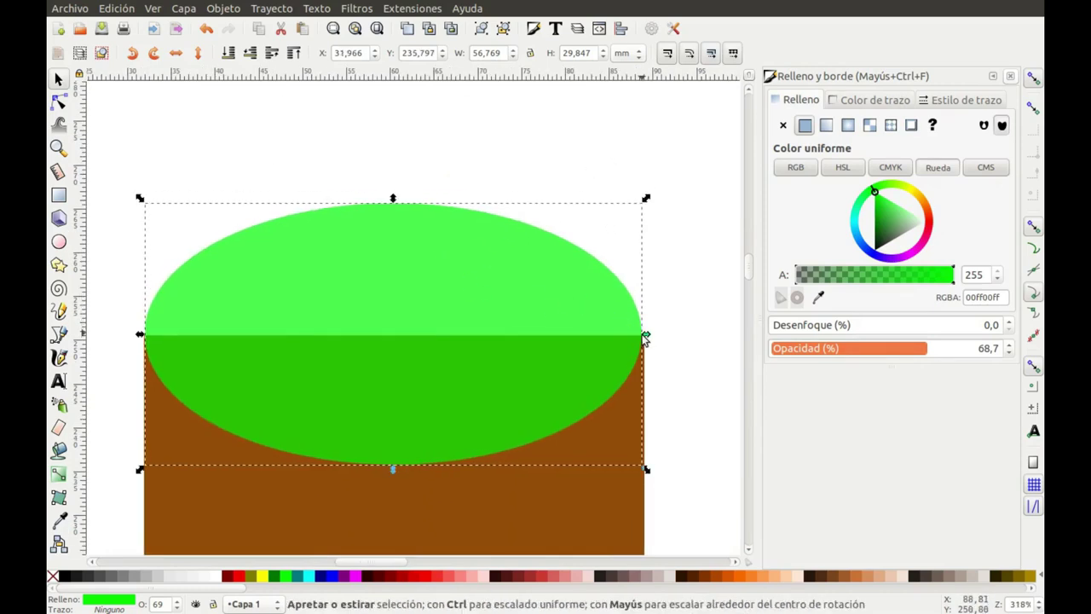
pyautogui.moveTo(646, 339); pyautogui.dragTo(648, 339)
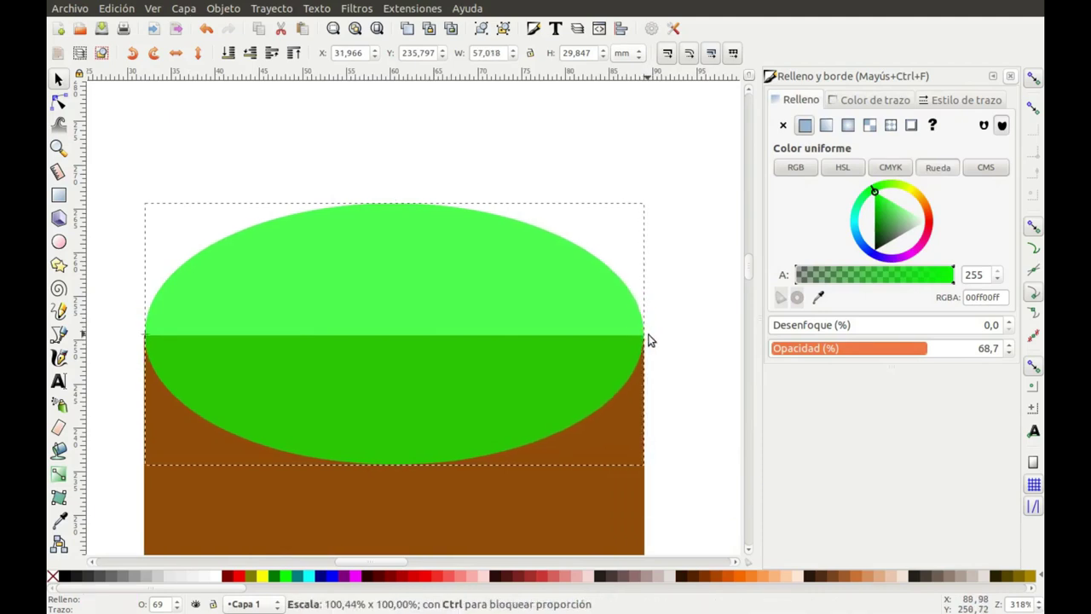
pyautogui.moveTo(487, 272); pyautogui.dragTo(490, 284)
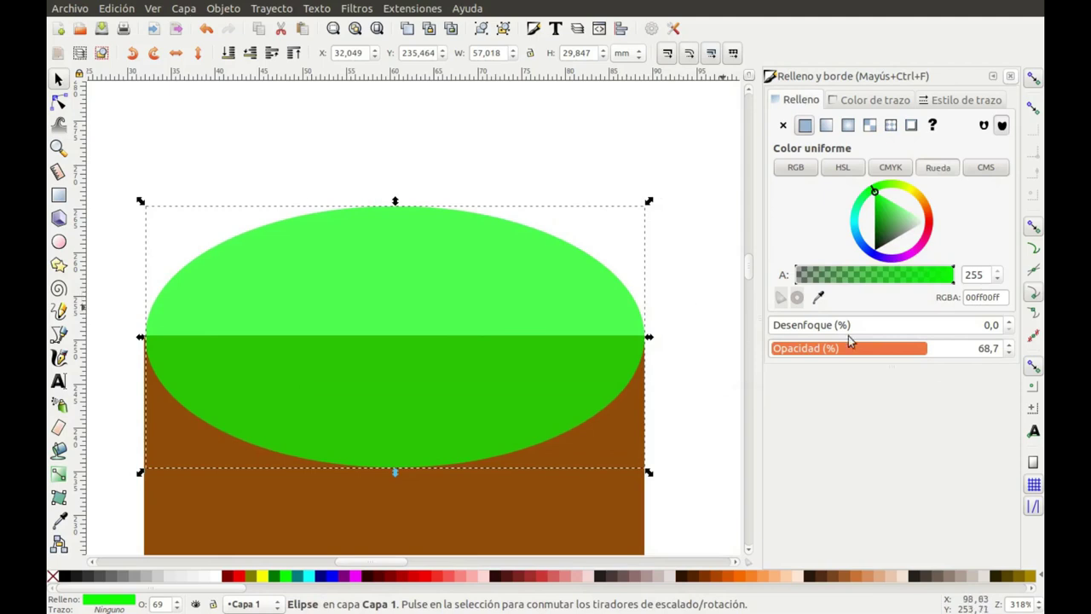
# Make the ellipse 100% opaque and fill it pure black
pyautogui.moveTo(925, 349); pyautogui.dragTo(1016, 349)
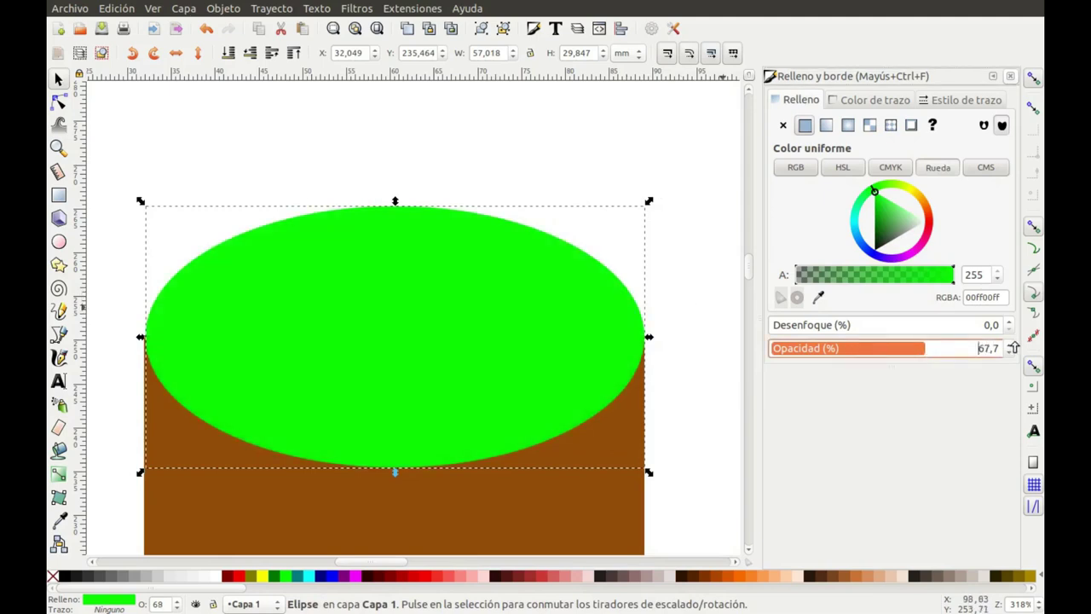
pyautogui.click(73, 577)
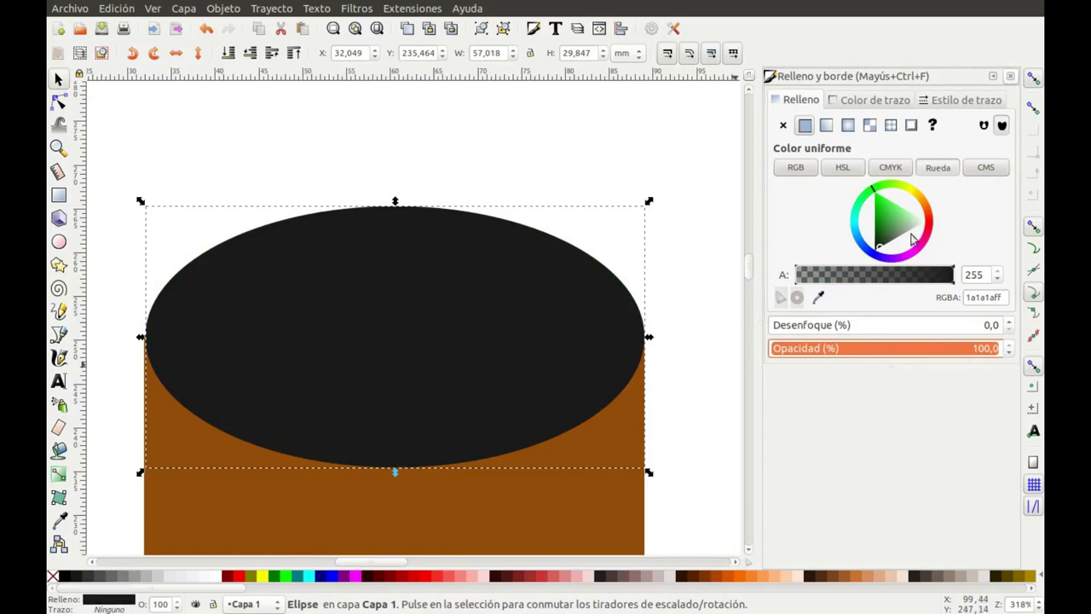
pyautogui.click(58, 578)
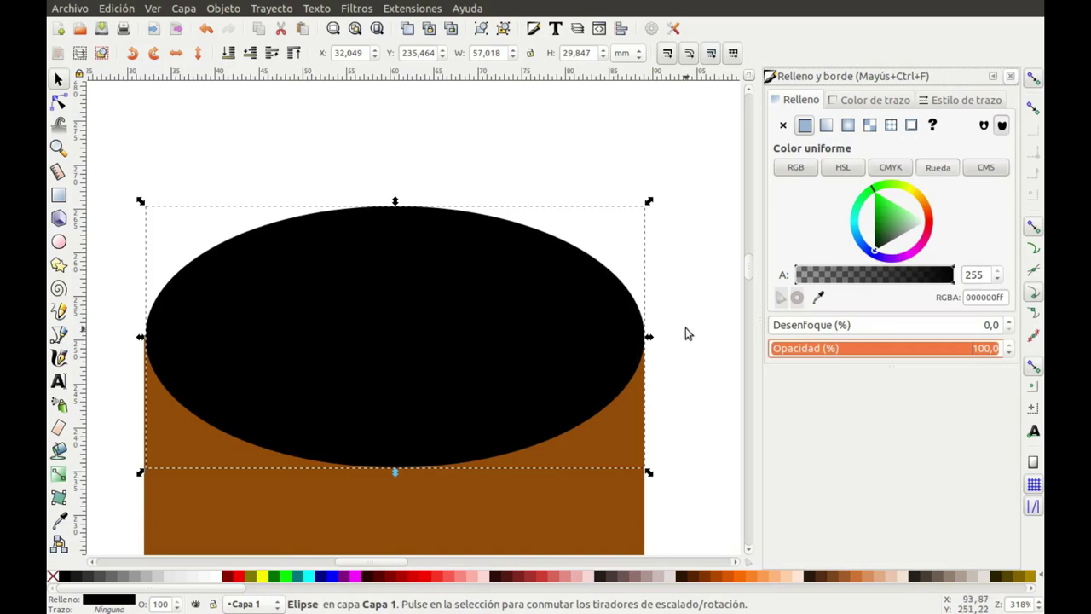
pyautogui.scroll(-5, 682, 319)
pyautogui.scroll(-3, 697, 358)
pyautogui.scroll(-1, 696, 347)
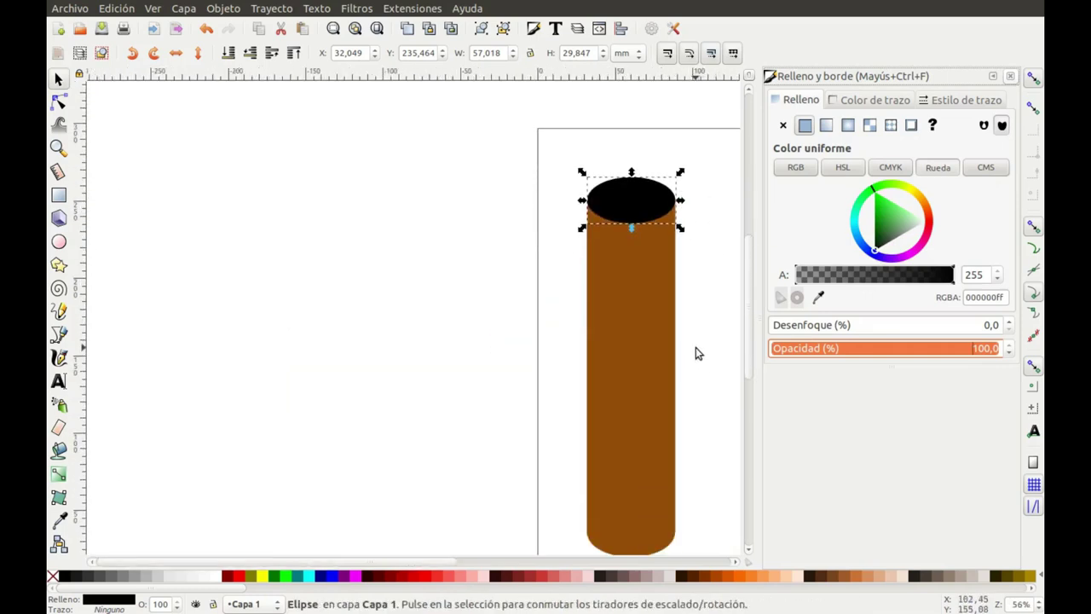
pyautogui.scroll(-1, 695, 347)
pyautogui.scroll(2, 707, 329)
pyautogui.scroll(-1, 710, 322)
# Fit the page in view and give the cylinder body a linear gradient fill
pyautogui.click(482, 312)
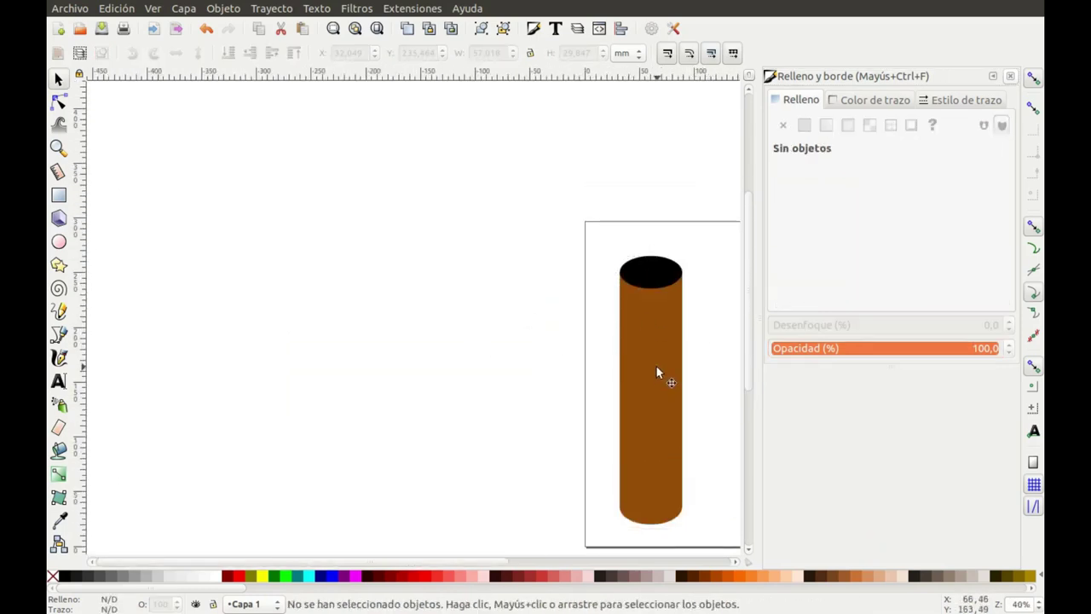
pyautogui.click(376, 29)
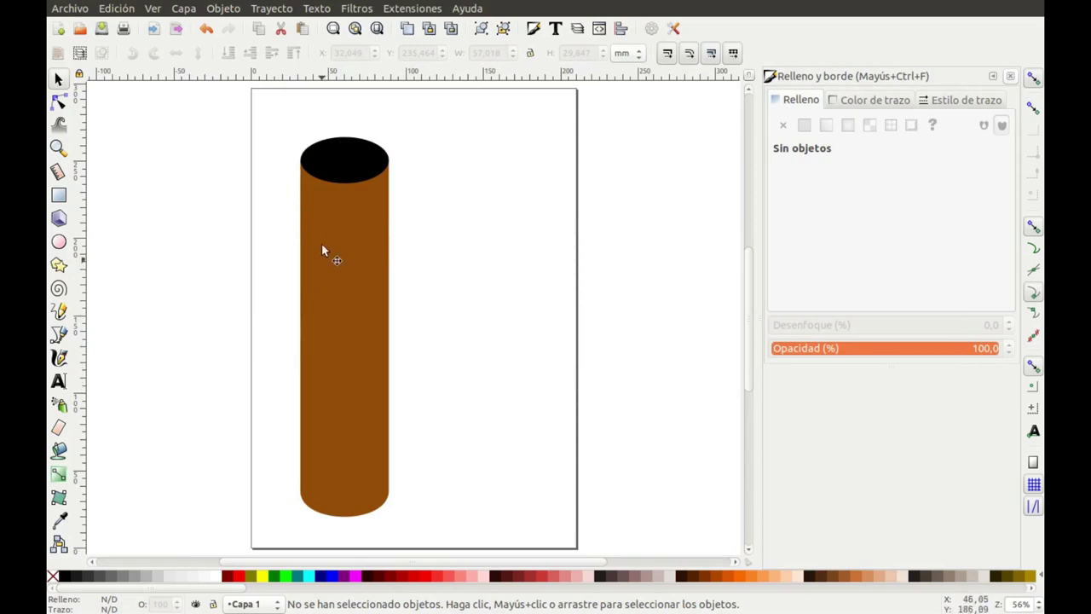
pyautogui.click(338, 328)
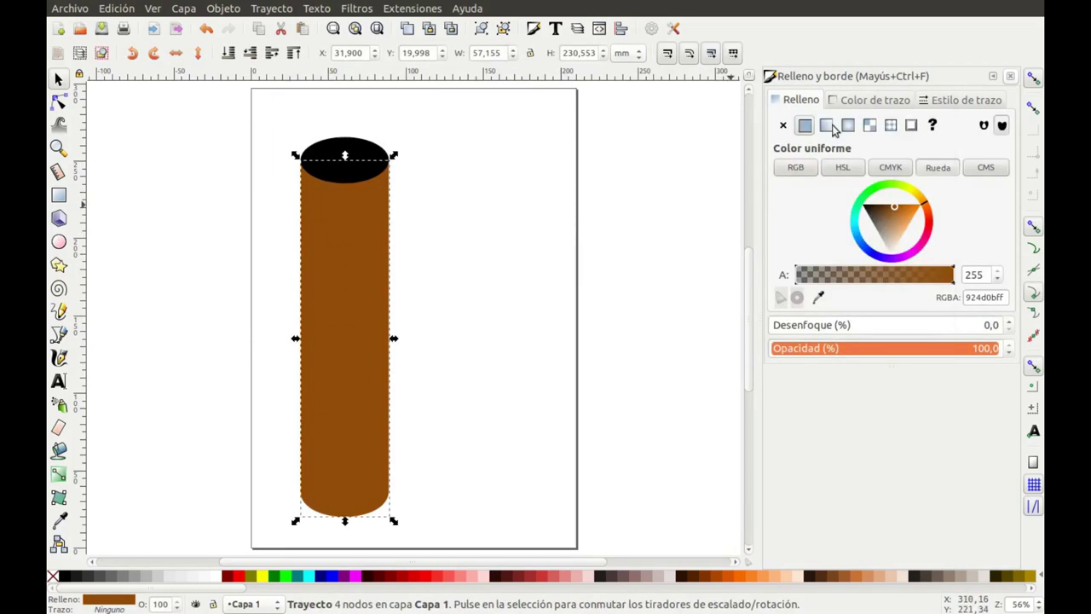
pyautogui.click(827, 125)
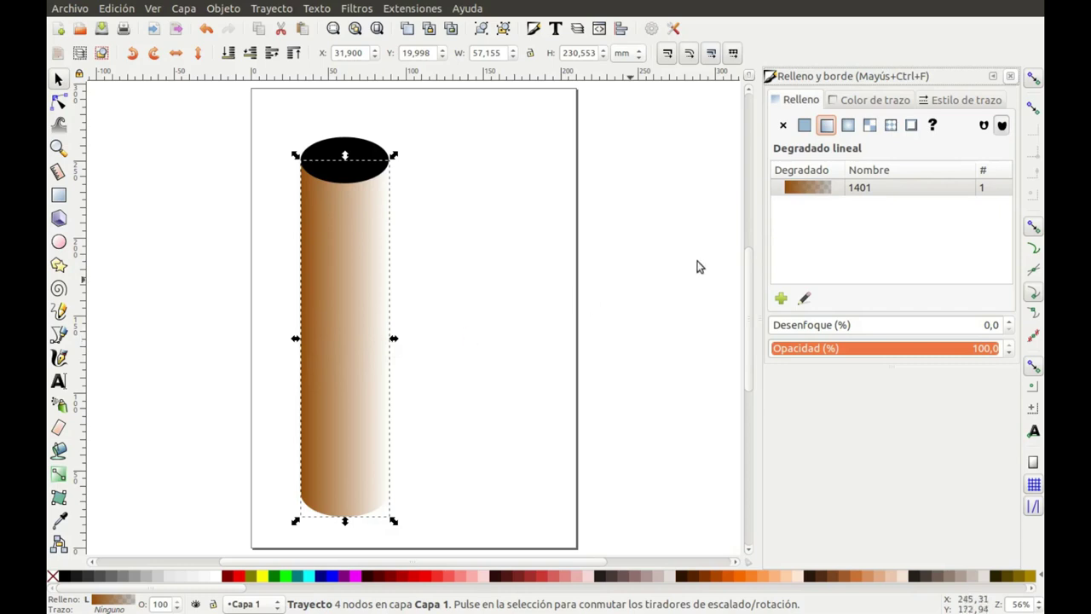
pyautogui.click(881, 189)
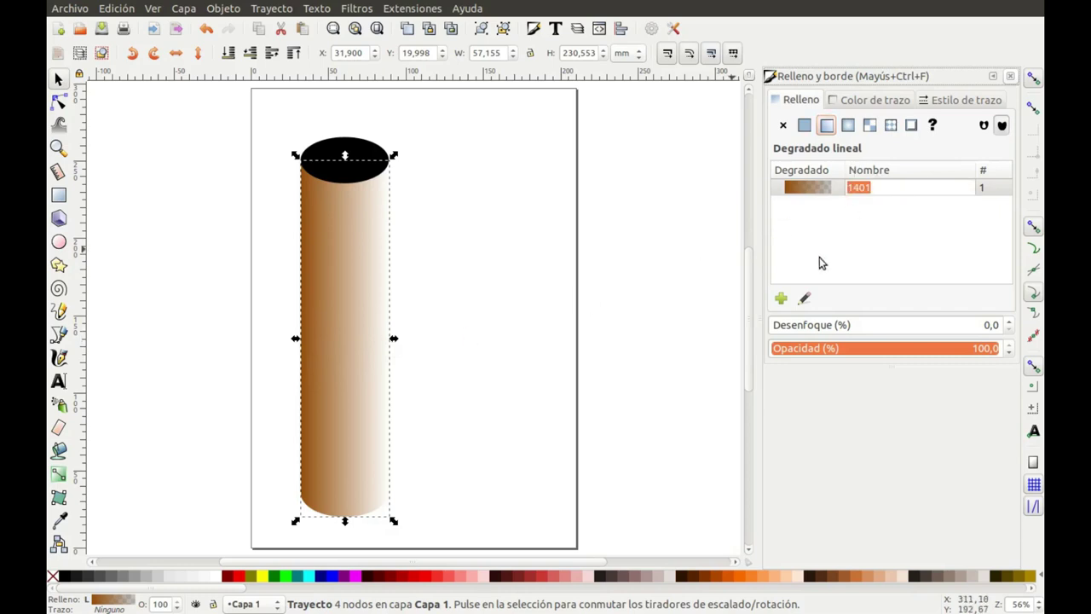
pyautogui.click(804, 297)
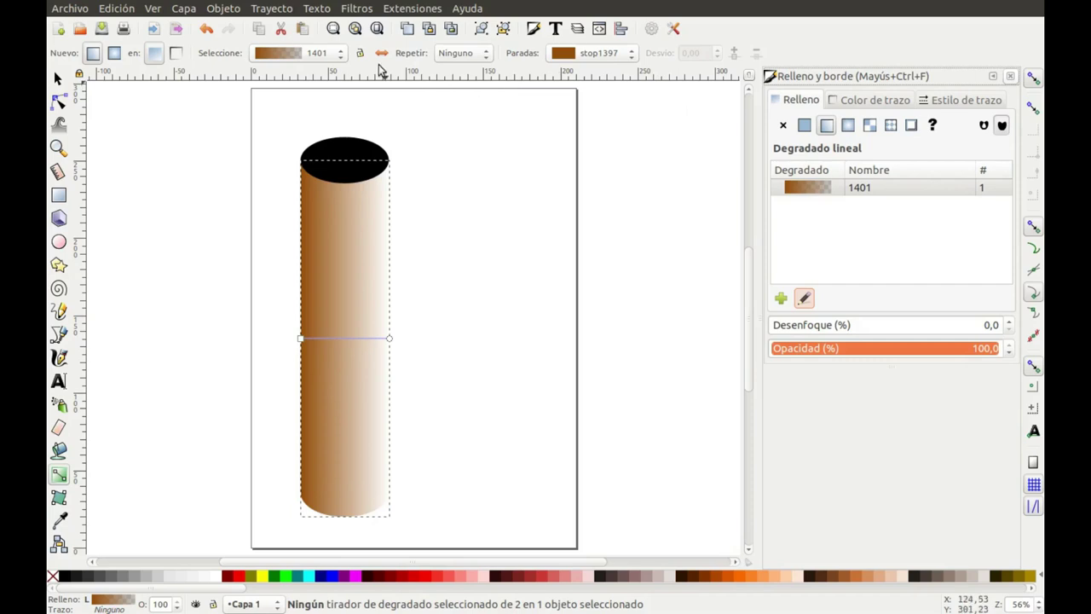
# Make stop1399 fully opaque and shorten the gradient line across the body's middle
pyautogui.click(633, 57)
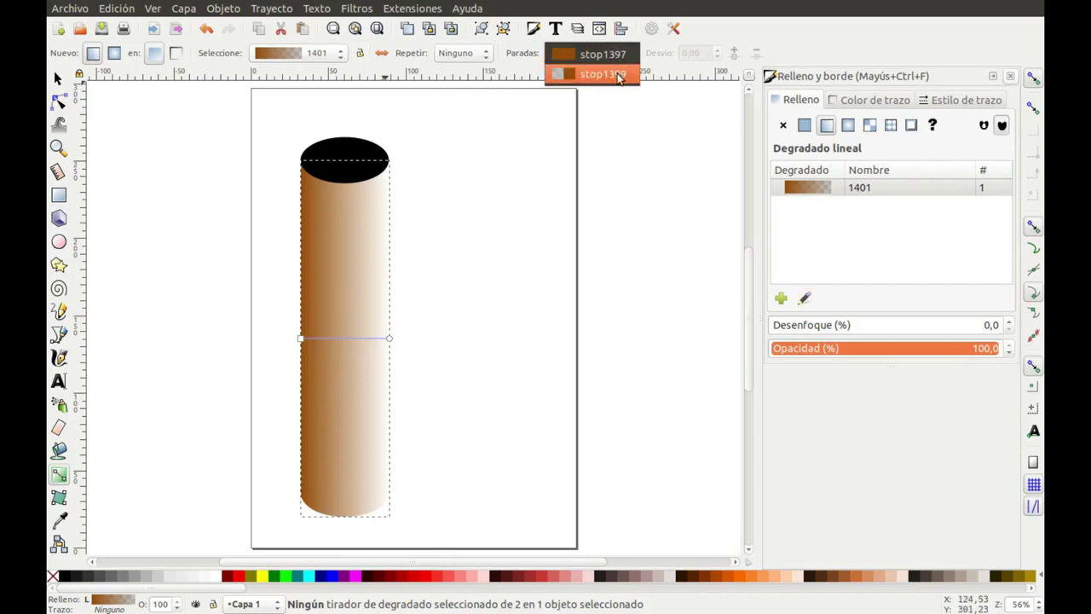
pyautogui.click(602, 74)
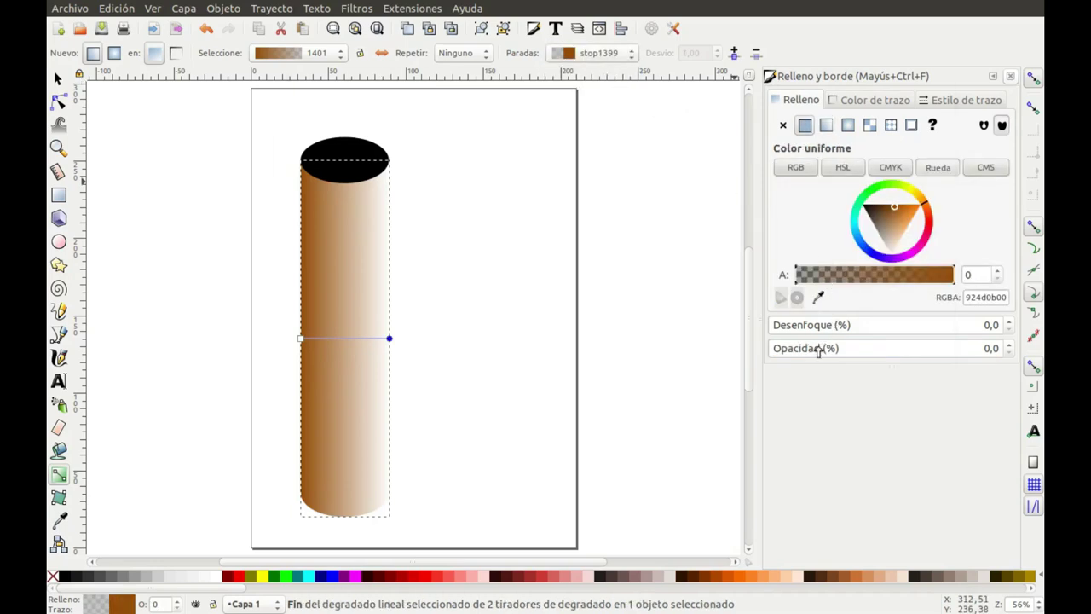
pyautogui.moveTo(777, 351); pyautogui.dragTo(1038, 339)
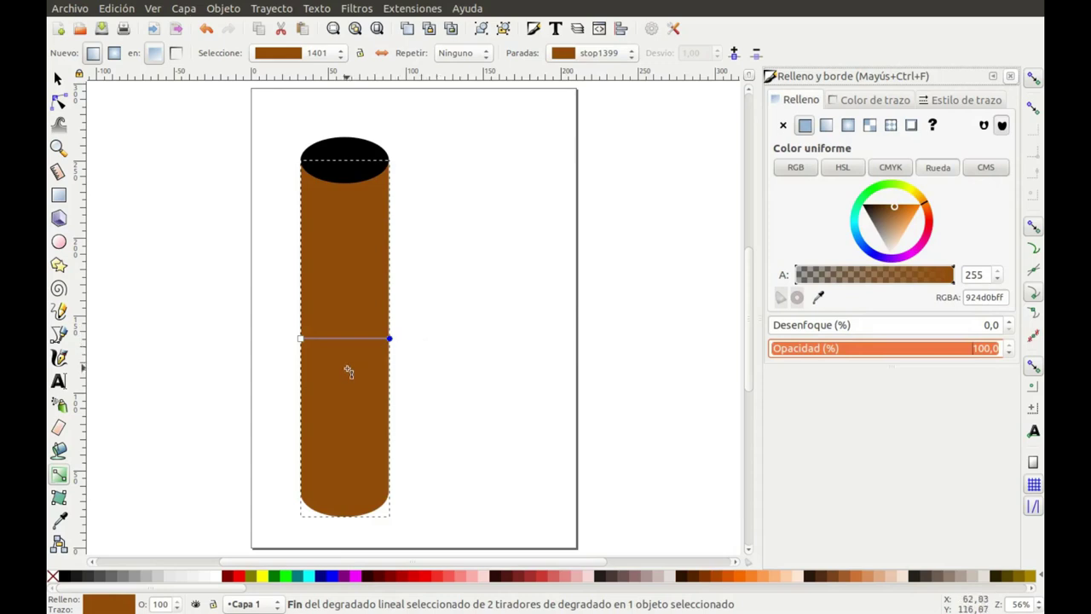
pyautogui.moveTo(301, 338); pyautogui.dragTo(317, 342)
pyautogui.click(389, 339)
pyautogui.moveTo(390, 340); pyautogui.dragTo(349, 341)
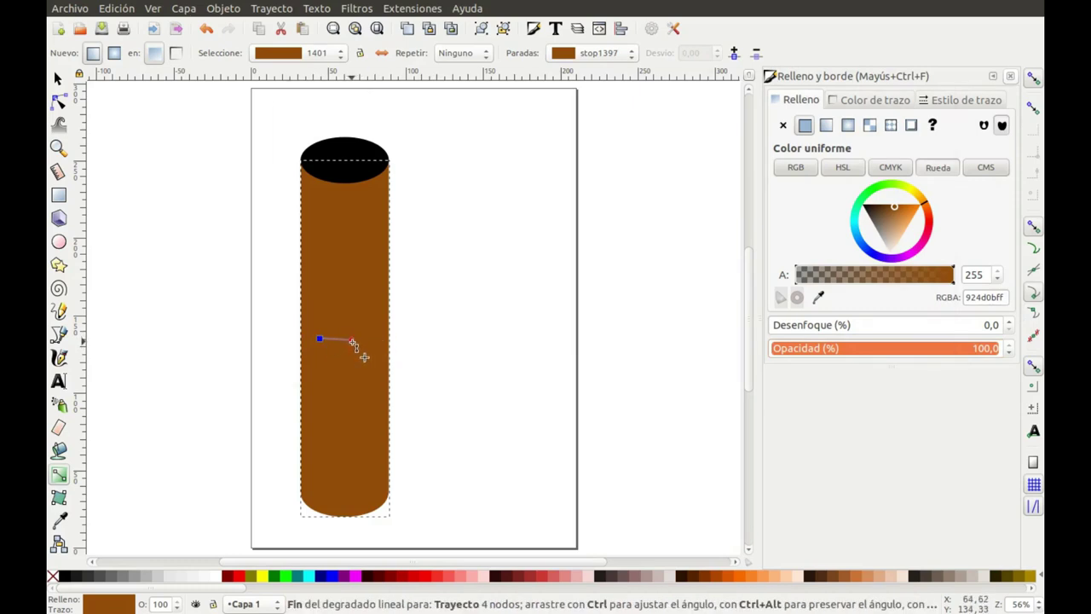
pyautogui.click(353, 340)
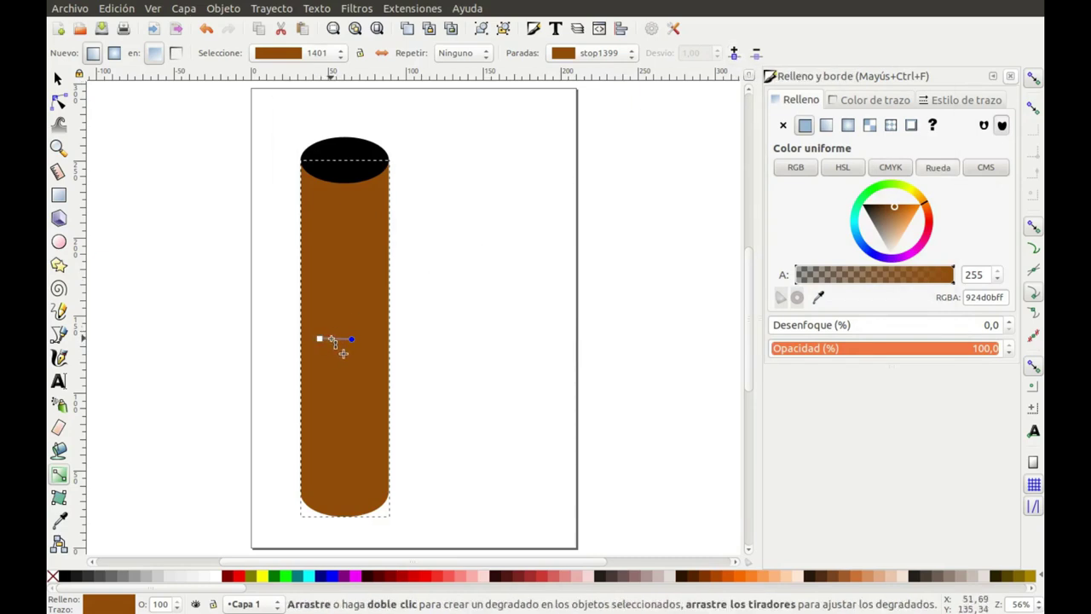
# Add two stops to the gradient line and lighten stop1407 to near-white
pyautogui.scroll(2, 334, 340)
pyautogui.scroll(1, 328, 341)
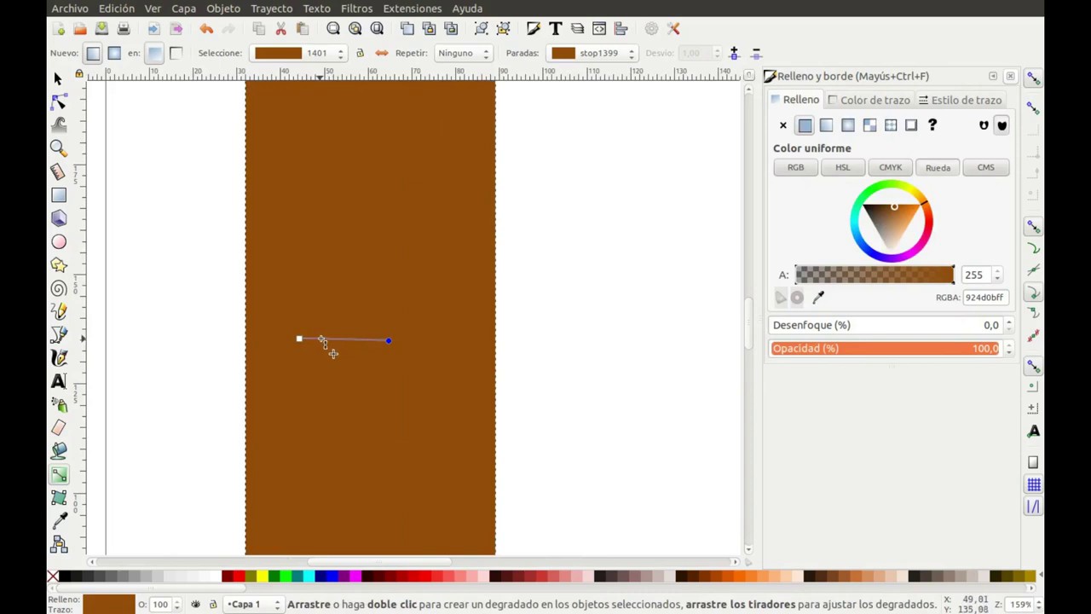
pyautogui.doubleClick(329, 339)
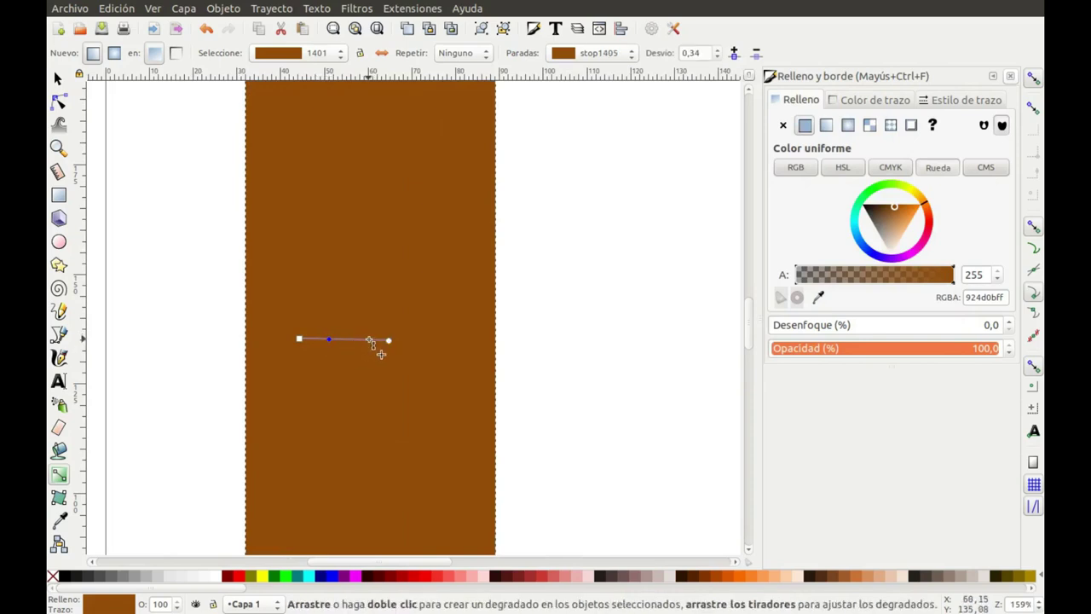
pyautogui.doubleClick(355, 339)
pyautogui.click(631, 55)
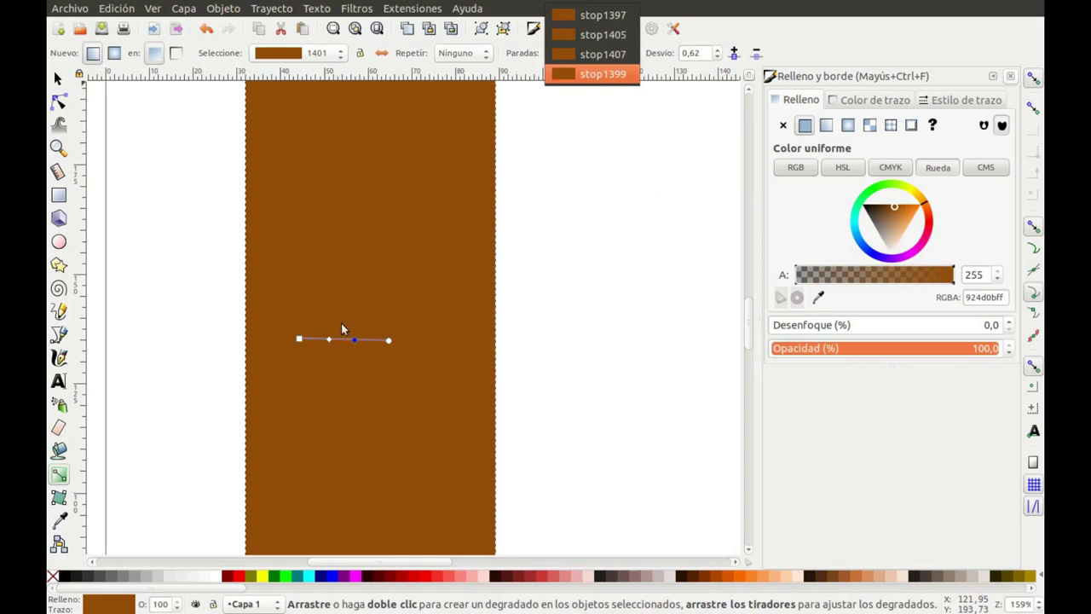
pyautogui.click(535, 221)
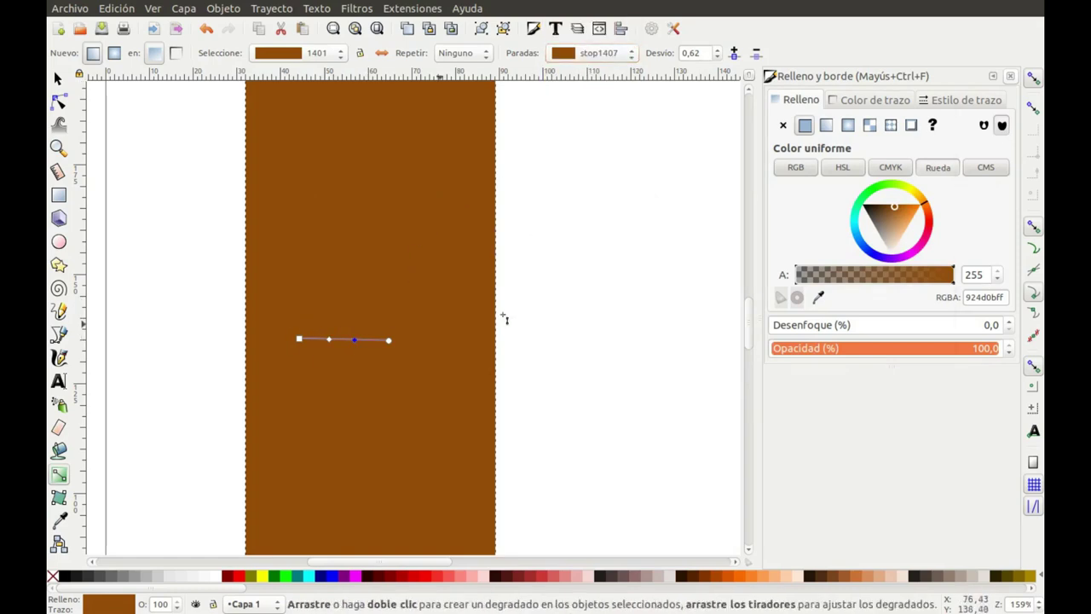
pyautogui.click(891, 238)
pyautogui.moveTo(891, 238); pyautogui.dragTo(892, 248)
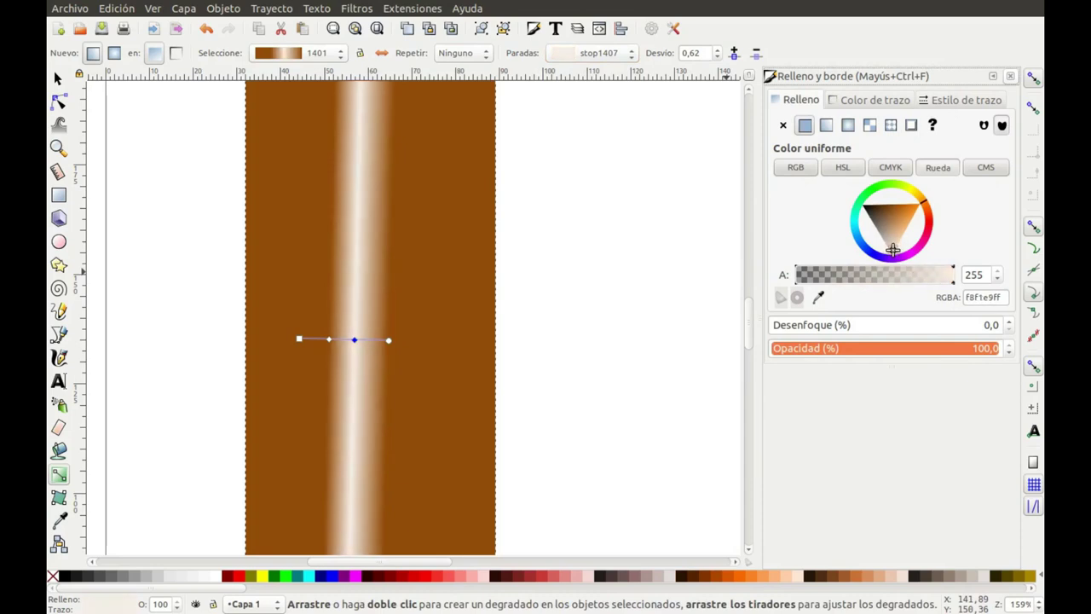
# Lighten stop1405 to near-white as well, completing the vertical highlight stripe
pyautogui.click(329, 340)
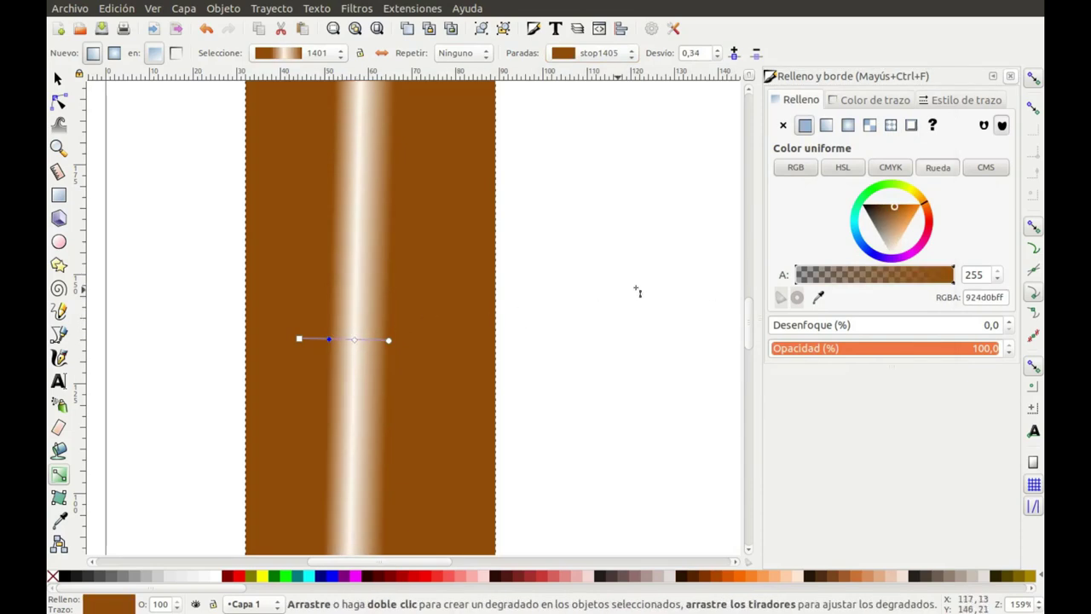
pyautogui.click(887, 250)
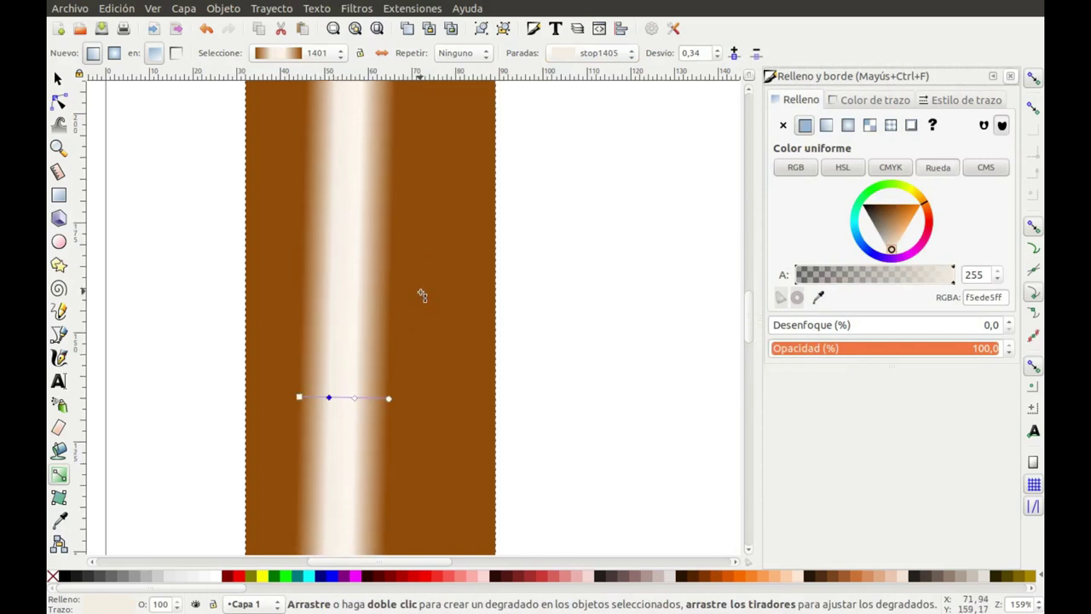
pyautogui.keyDown('ctrl'); pyautogui.scroll(-1, 422, 295); pyautogui.keyUp('ctrl')
pyautogui.keyDown('ctrl'); pyautogui.scroll(-2, 424, 296); pyautogui.keyUp('ctrl')
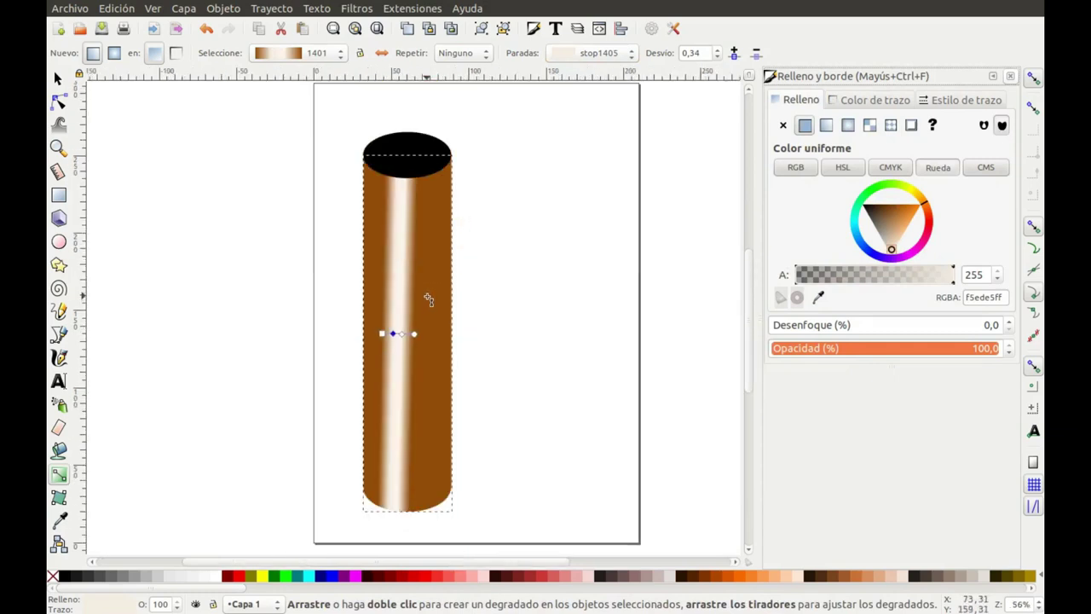
# Nudge the gradient end to place the stripe, then check the black 57.018 × 29.847 mm top
pyautogui.moveTo(415, 334); pyautogui.dragTo(414, 334)
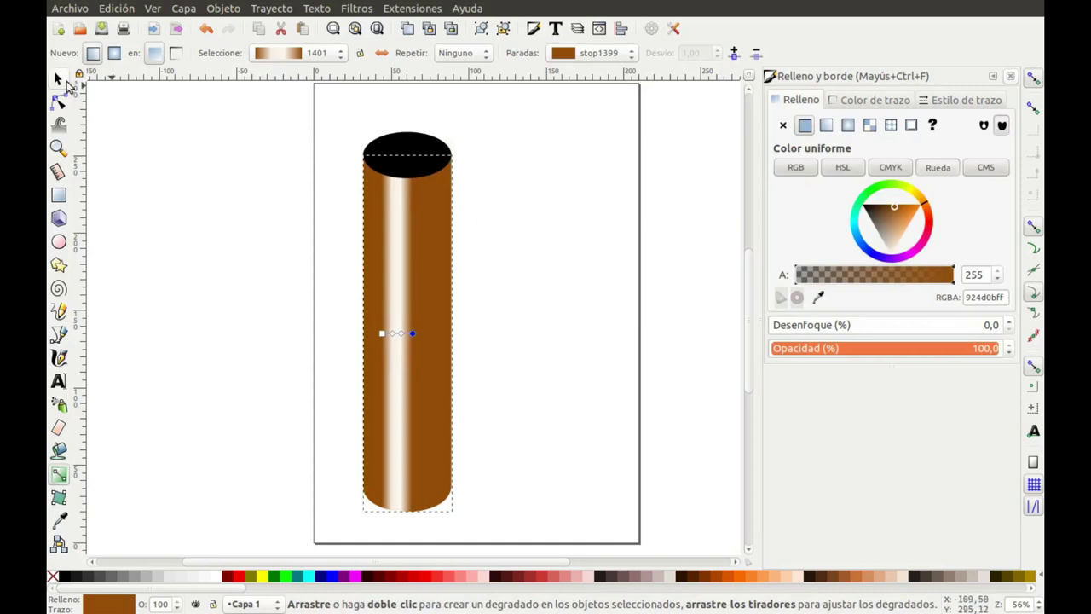
pyautogui.click(58, 78)
pyautogui.click(453, 165)
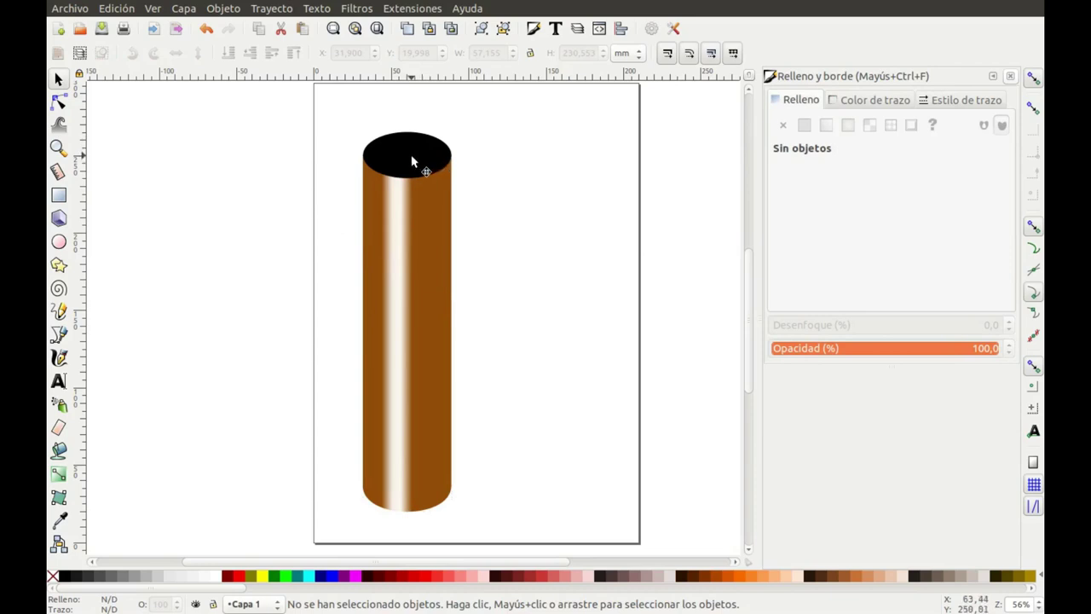
pyautogui.click(410, 155)
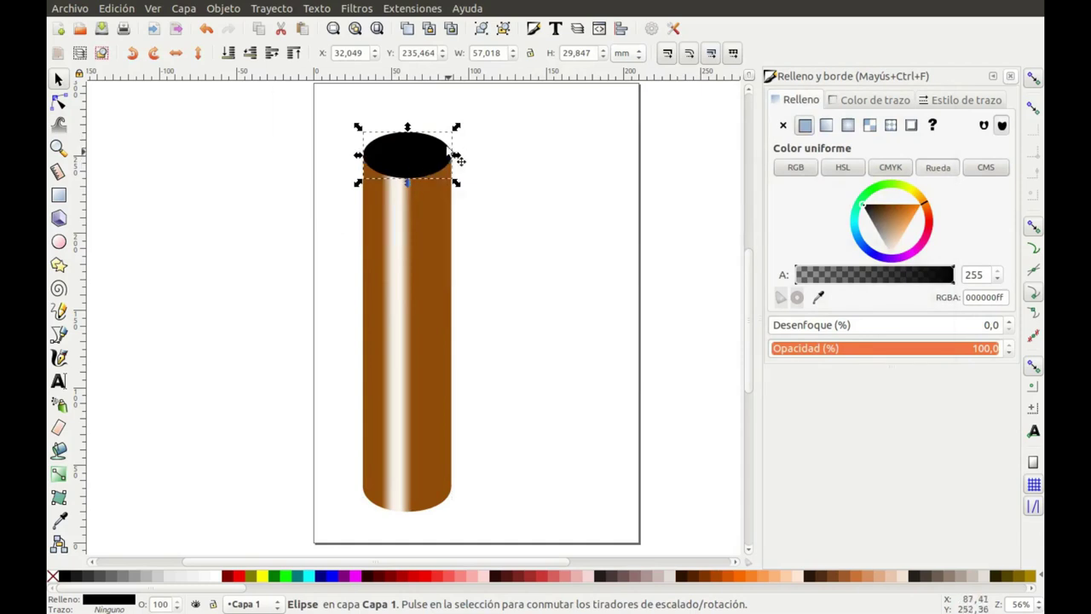
pyautogui.click(526, 144)
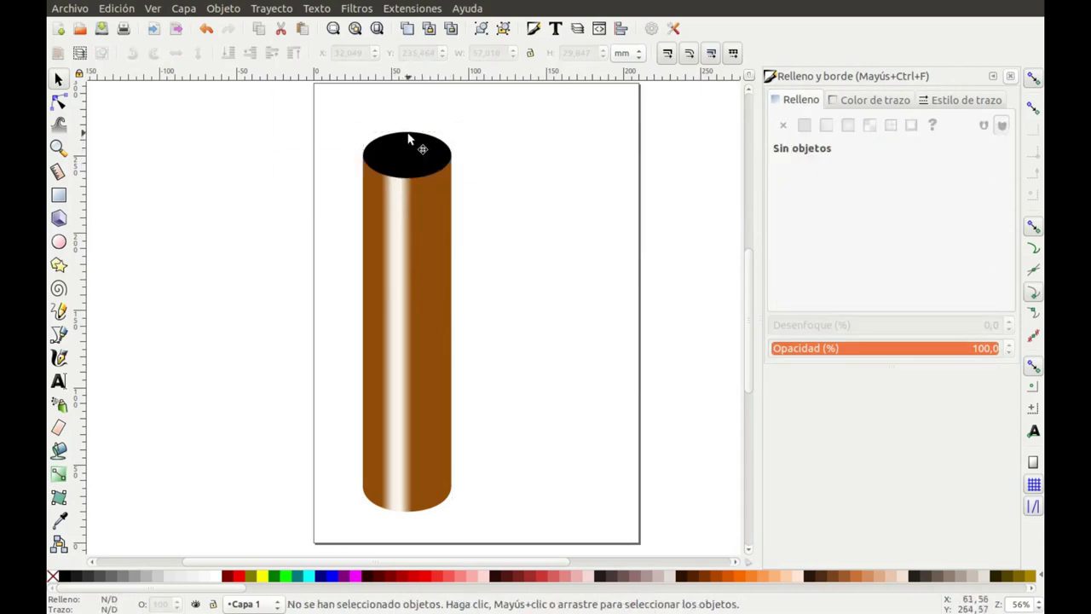
pyautogui.click(59, 195)
# Draw a small rectangle over the black top and convert it to a path
pyautogui.moveTo(410, 135); pyautogui.dragTo(430, 174)
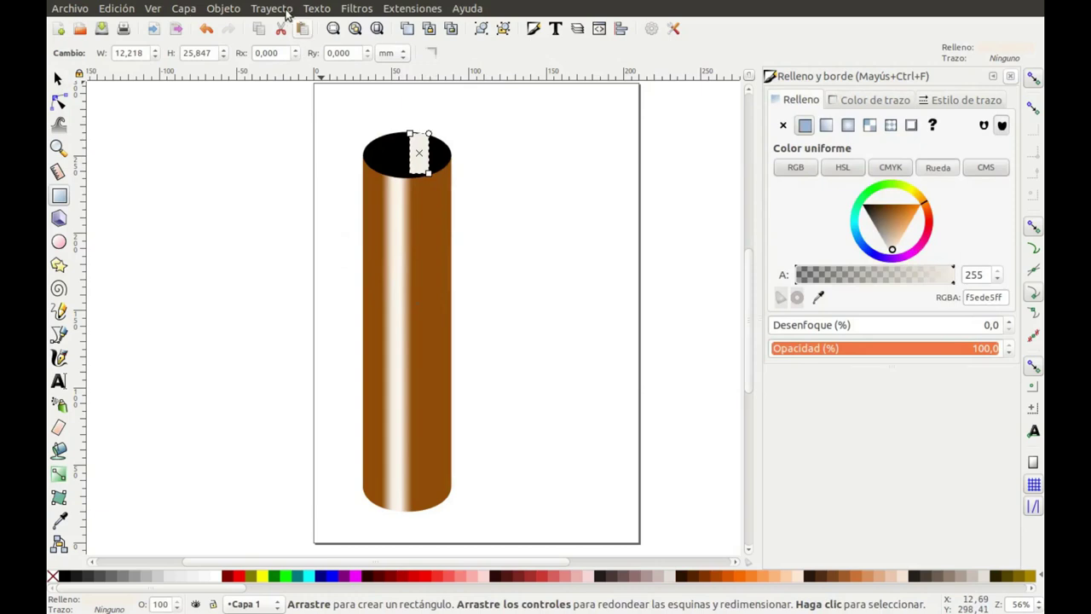
pyautogui.click(288, 12)
pyautogui.click(302, 29)
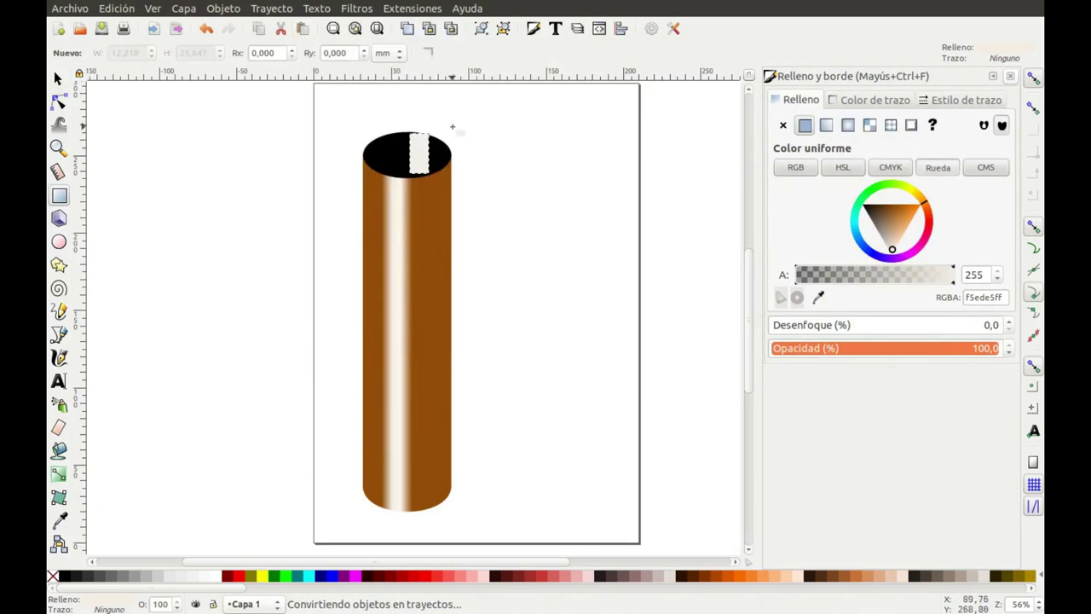
pyautogui.scroll(2, 443, 128)
pyautogui.scroll(2, 431, 131)
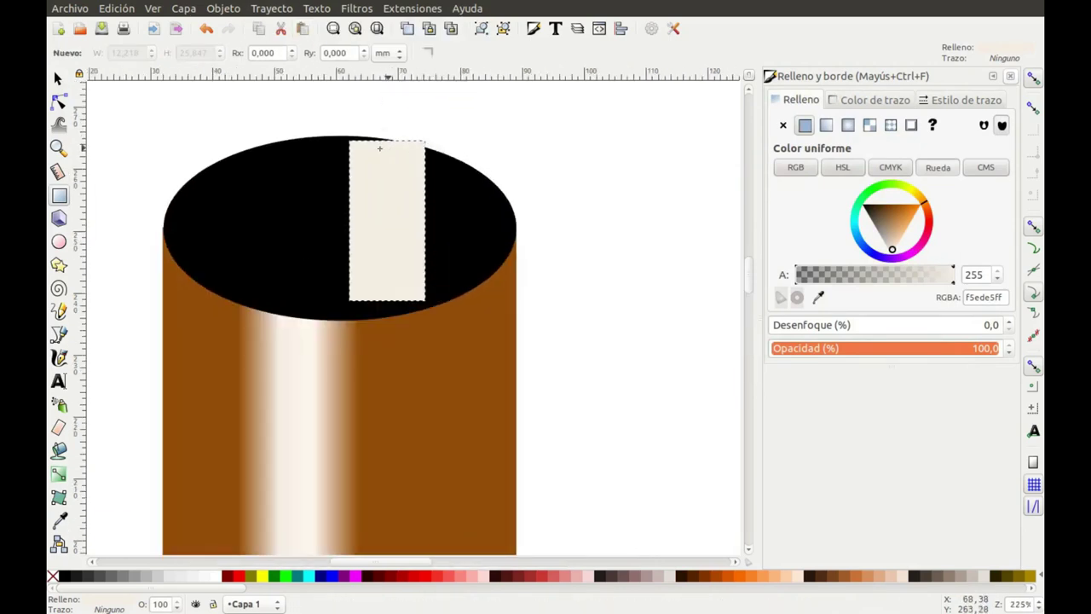
# Move its four corners to slant the top and bottom edges, and fill it pure white
pyautogui.click(59, 102)
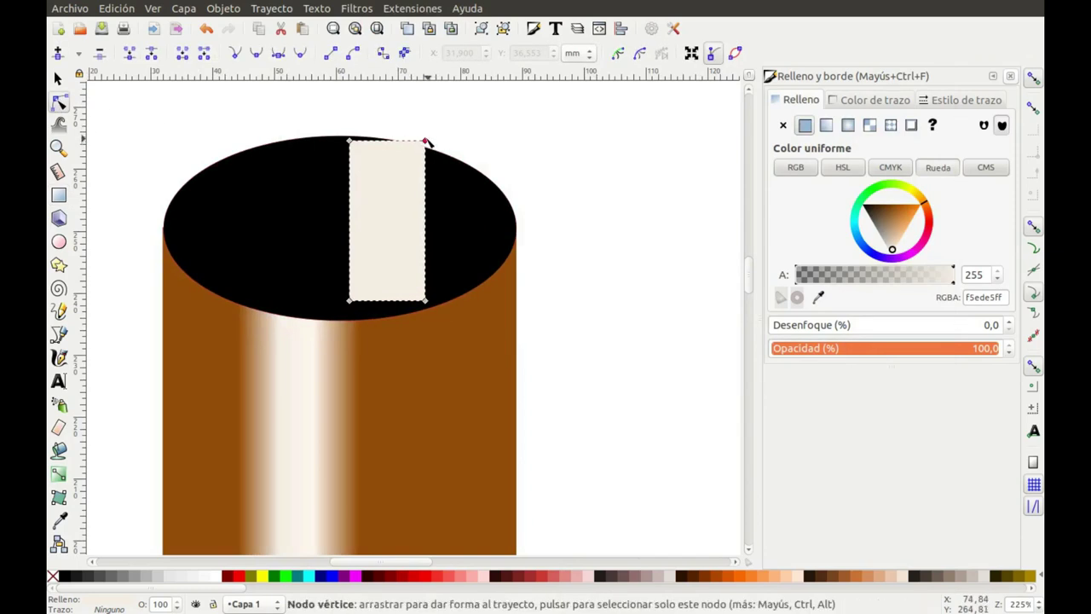
pyautogui.moveTo(426, 141); pyautogui.dragTo(427, 163)
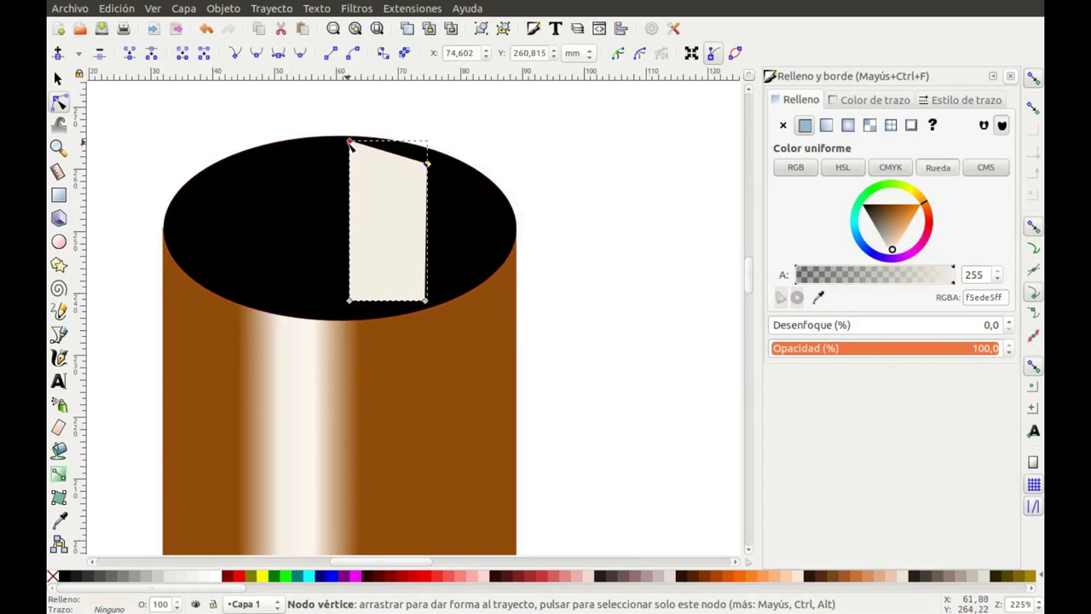
pyautogui.moveTo(350, 141); pyautogui.dragTo(349, 148)
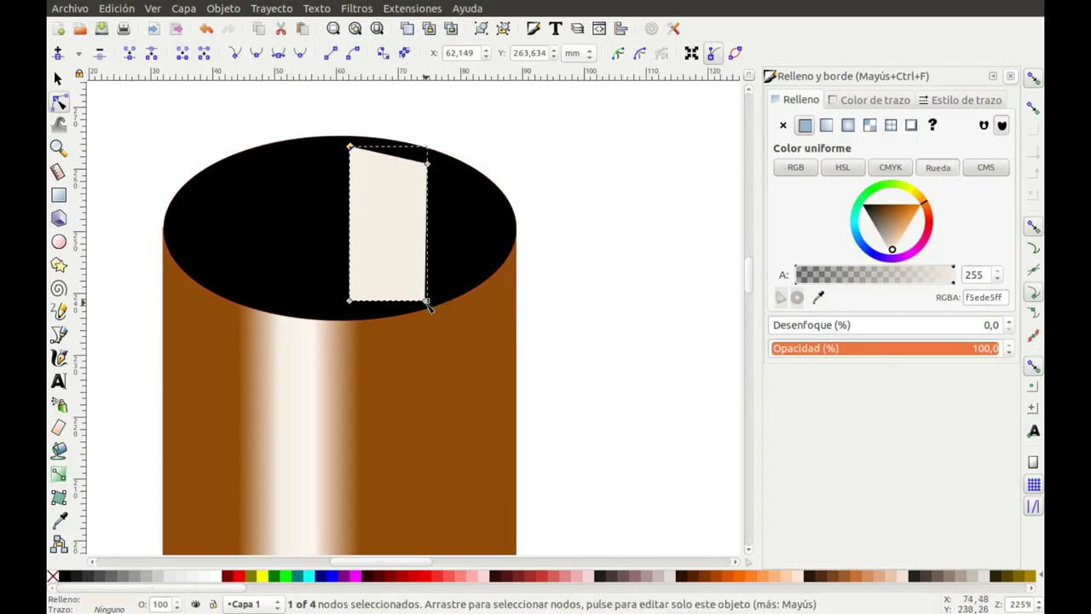
pyautogui.moveTo(426, 302); pyautogui.dragTo(426, 294)
pyautogui.moveTo(349, 302); pyautogui.dragTo(350, 309)
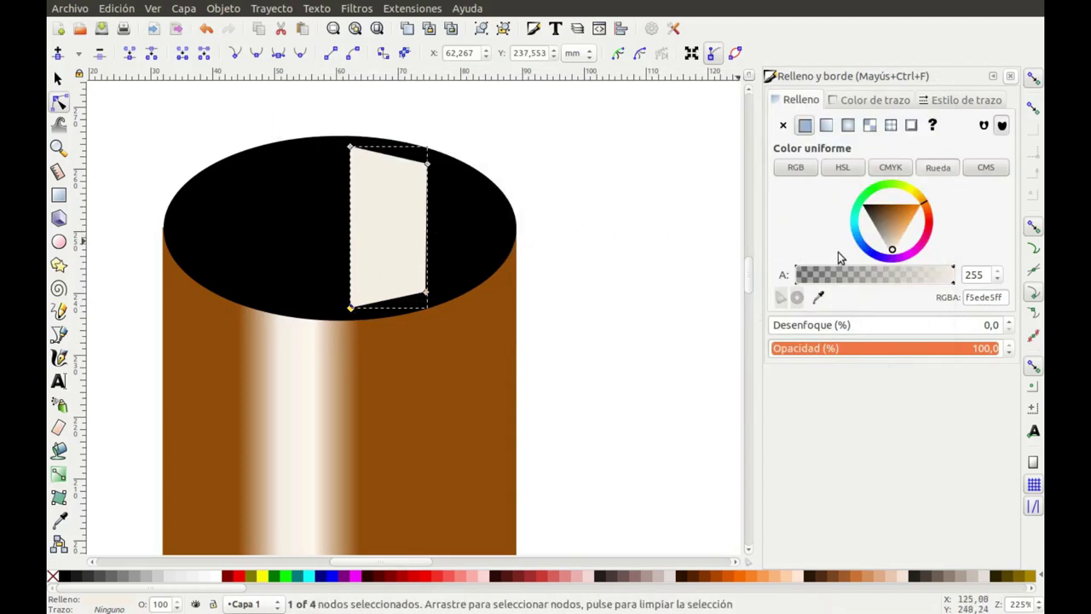
pyautogui.moveTo(892, 247); pyautogui.dragTo(890, 255)
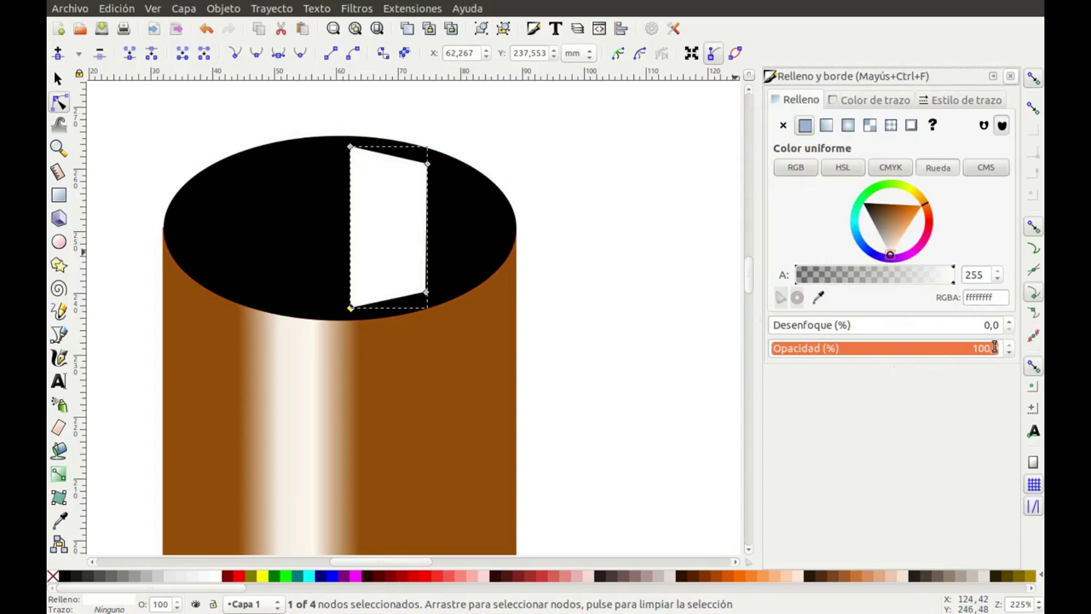
# Set the white shape's opacity to about 80% and its blur to 25
pyautogui.moveTo(989, 348); pyautogui.dragTo(954, 347)
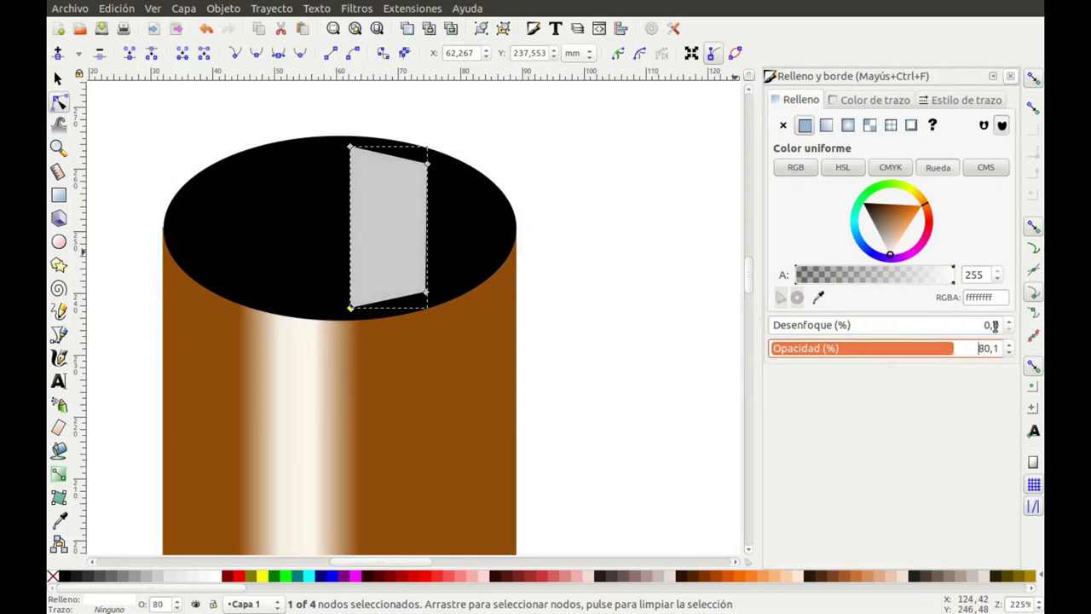
pyautogui.click(1011, 323)
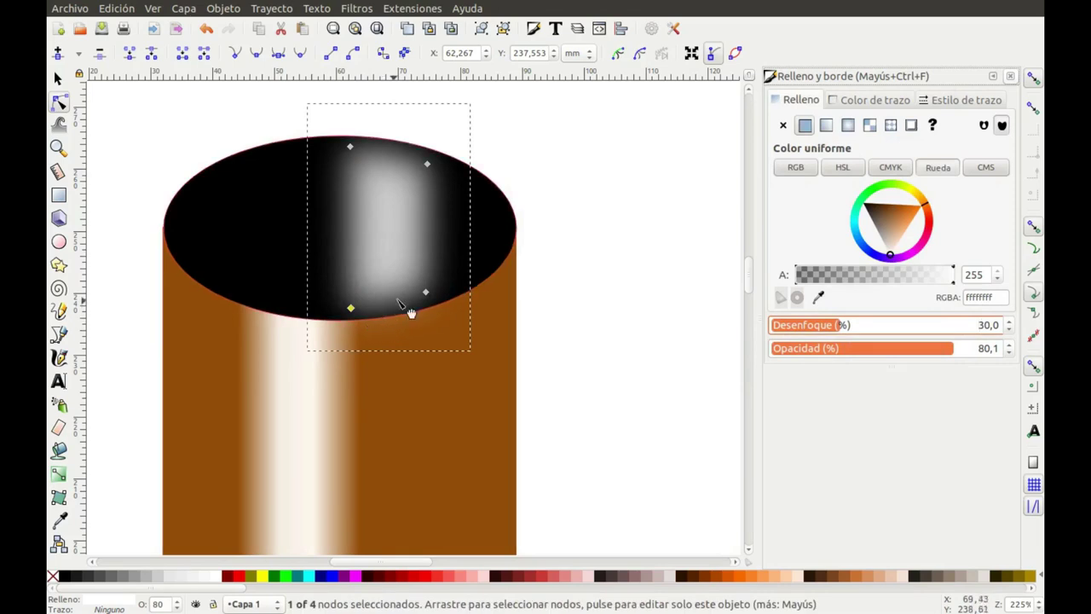
pyautogui.click(1009, 323)
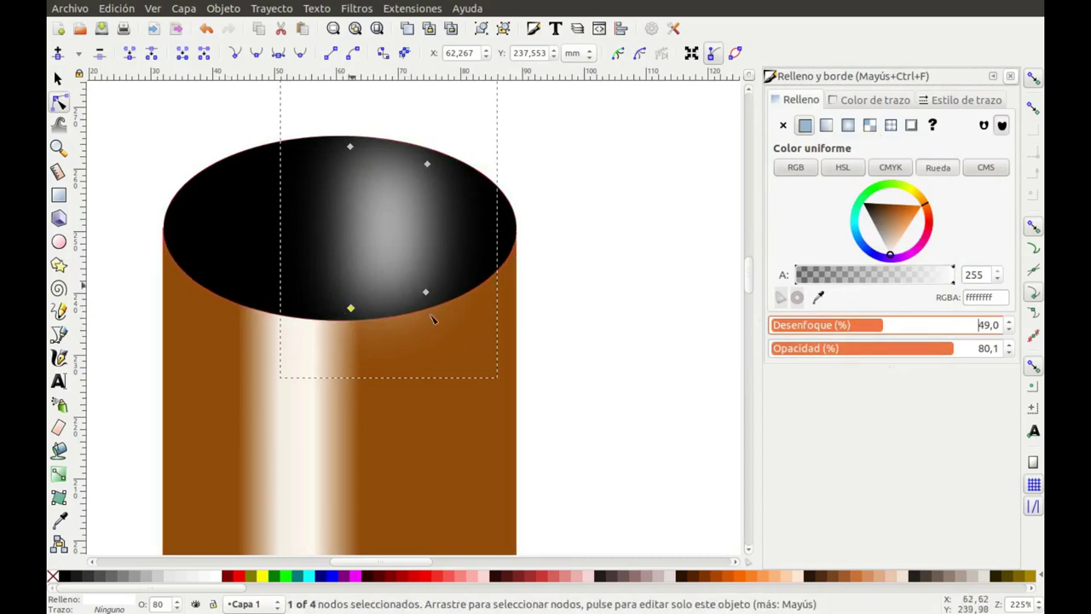
pyautogui.click(1010, 330)
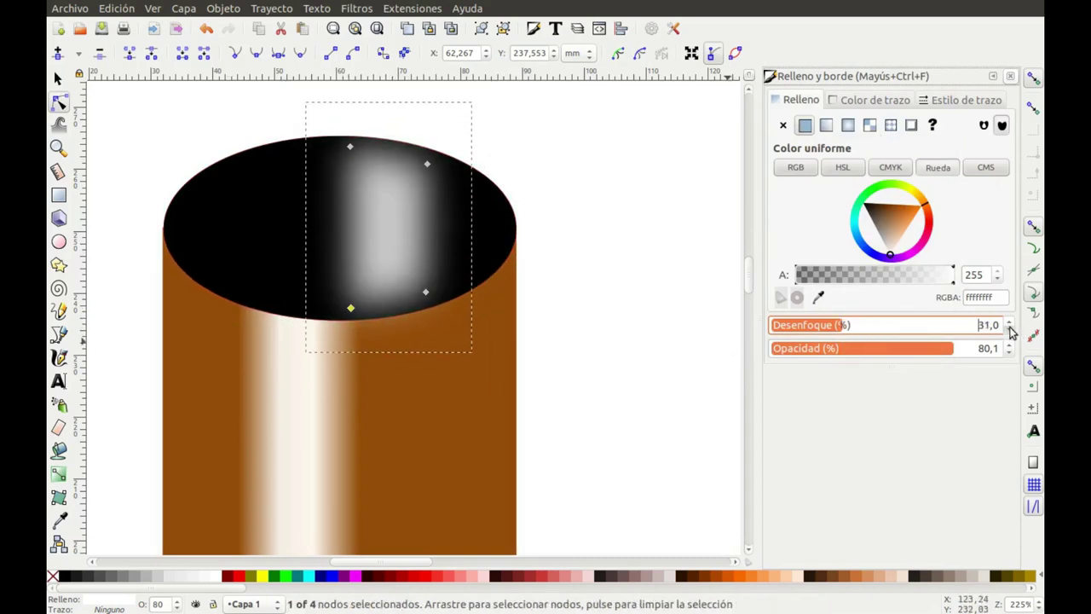
pyautogui.click(1010, 330)
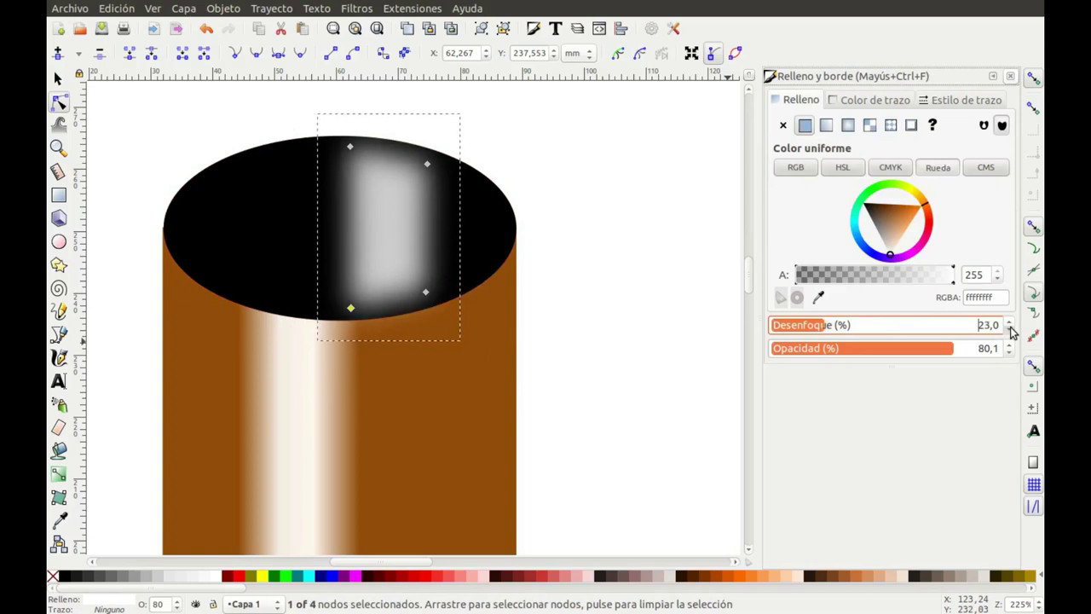
pyautogui.click(1009, 322)
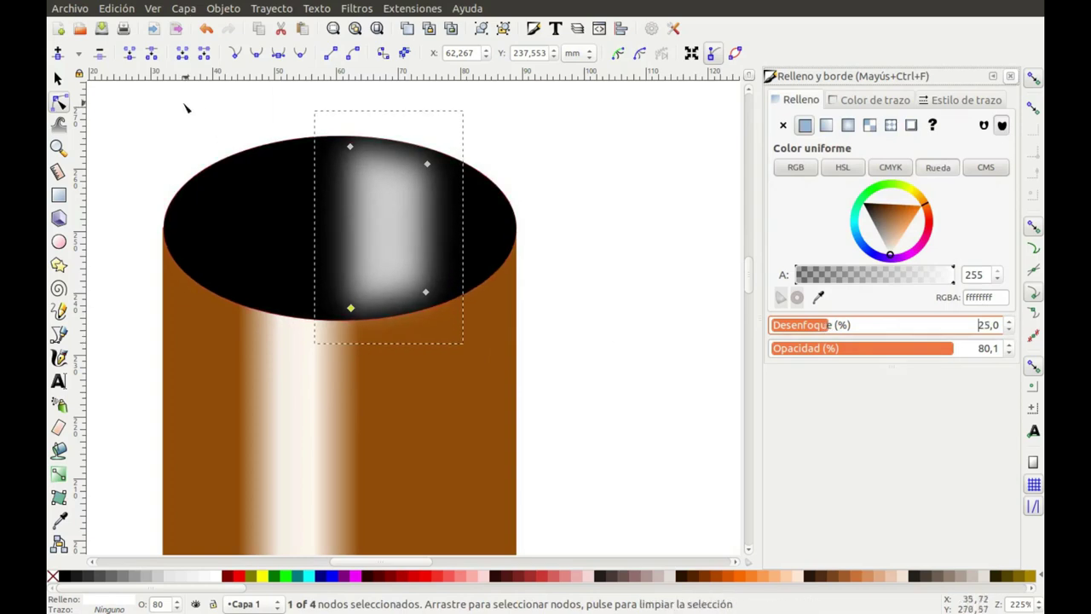
pyautogui.click(58, 81)
# Group the three cylinder parts and paste a copy of the group left of the page
pyautogui.click(550, 205)
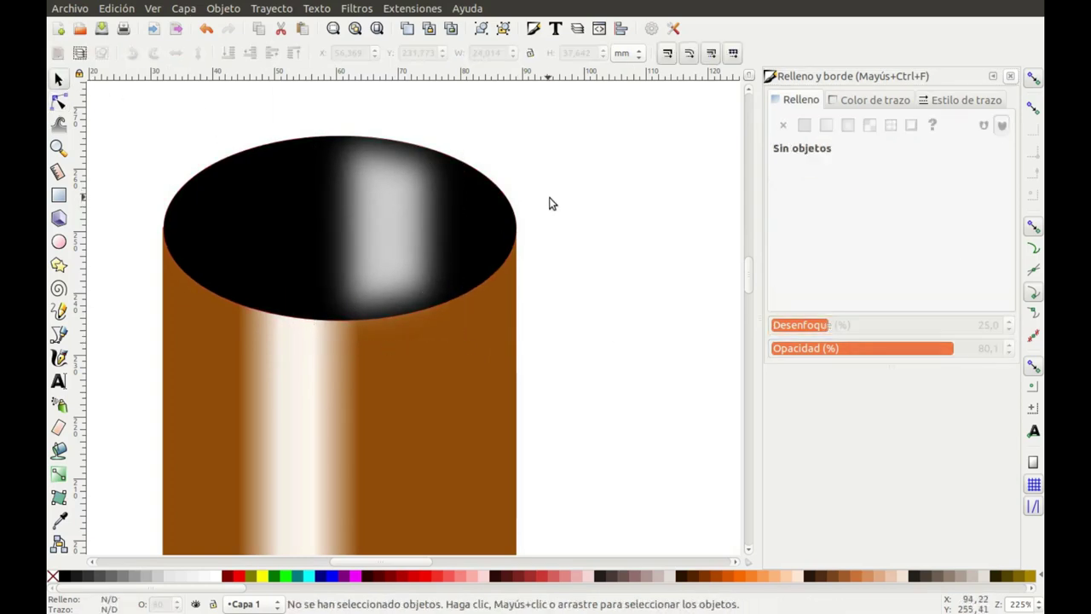
pyautogui.keyDown('ctrl'); pyautogui.scroll(-3, 550, 211); pyautogui.keyUp('ctrl')
pyautogui.keyDown('ctrl'); pyautogui.scroll(-2, 569, 236); pyautogui.keyUp('ctrl')
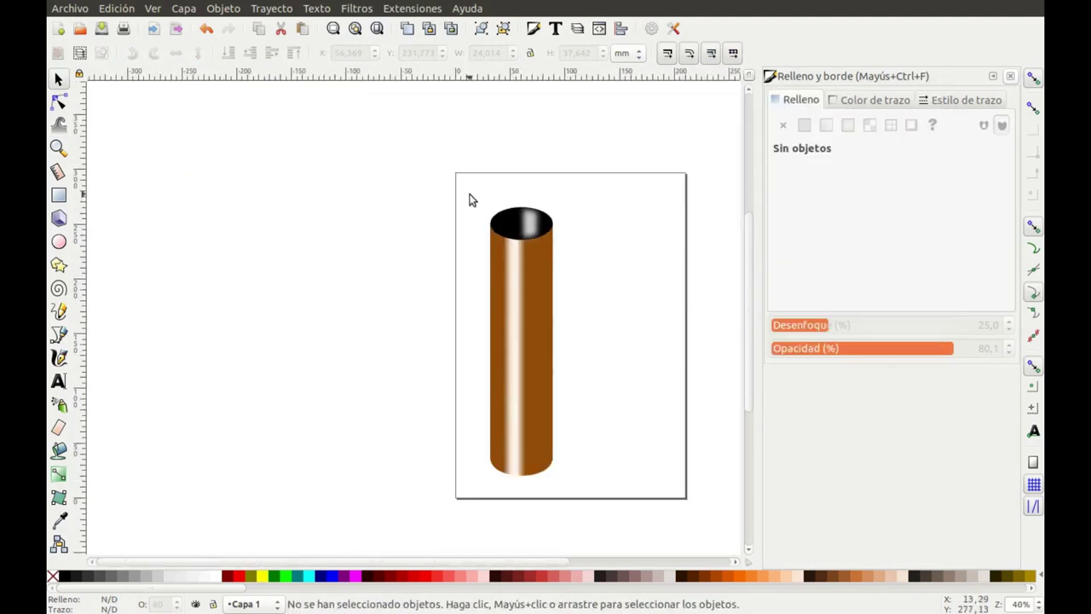
pyautogui.moveTo(458, 179); pyautogui.dragTo(599, 500)
pyautogui.click(221, 10)
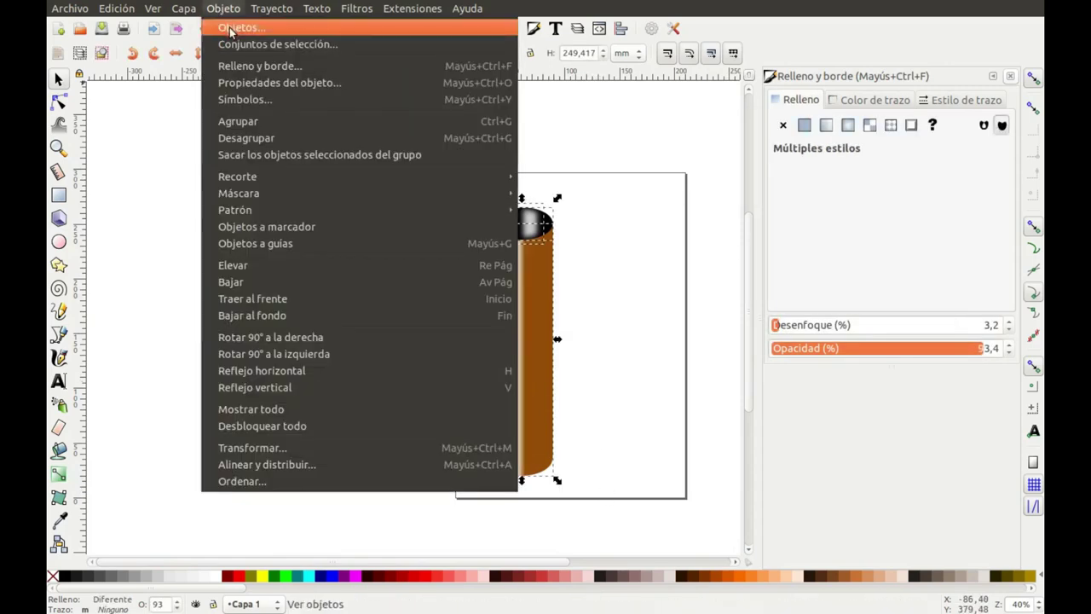
pyautogui.click(250, 119)
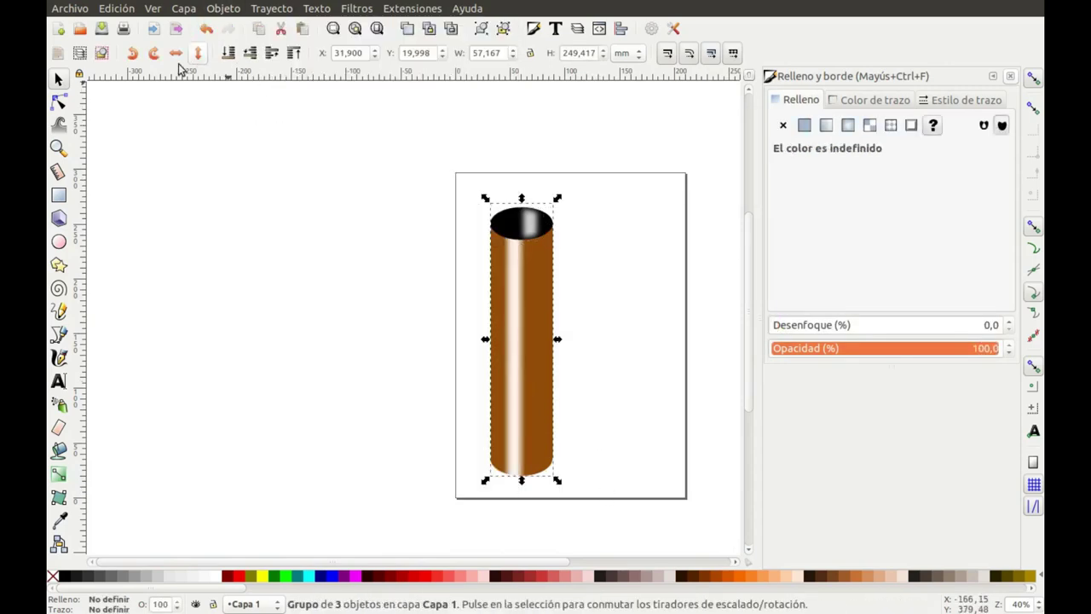
pyautogui.click(302, 33)
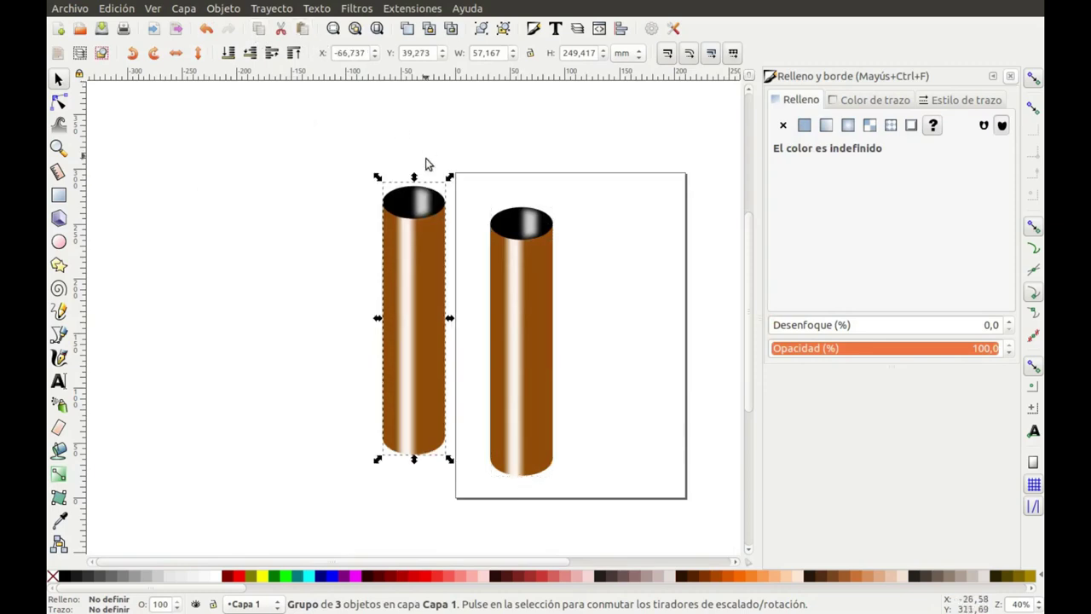
pyautogui.moveTo(407, 233); pyautogui.dragTo(406, 273)
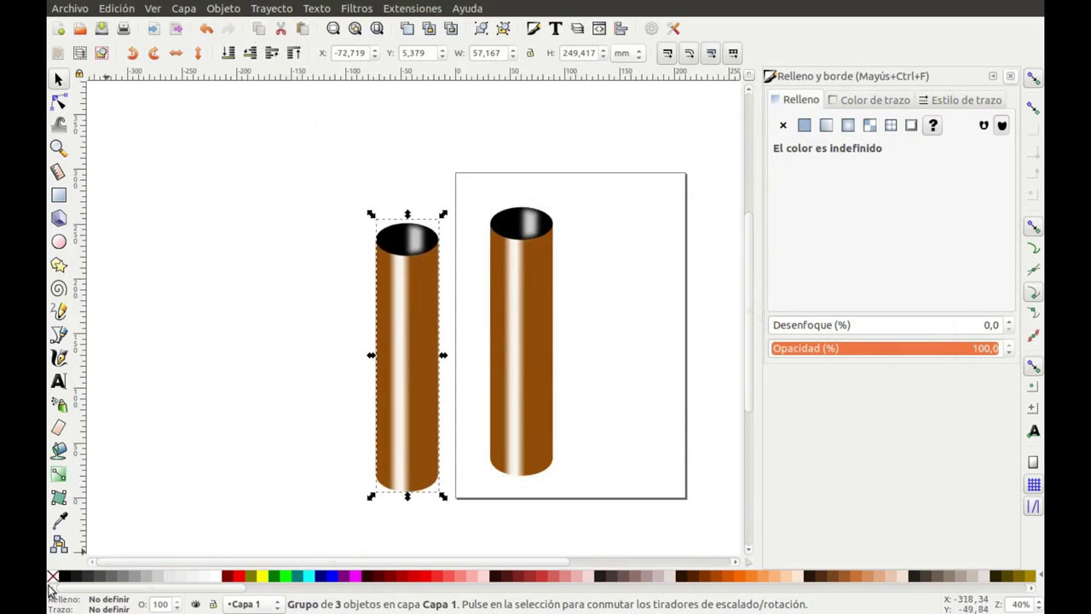
# Make the copy solid black with blur 3 and opacity about 68%
pyautogui.click(70, 576)
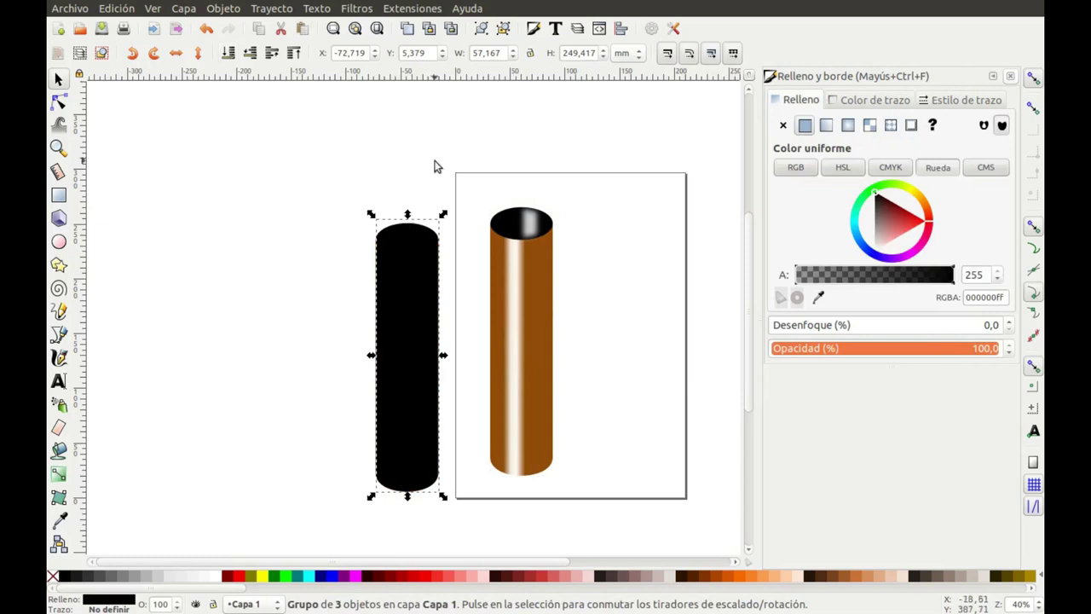
pyautogui.click(1010, 323)
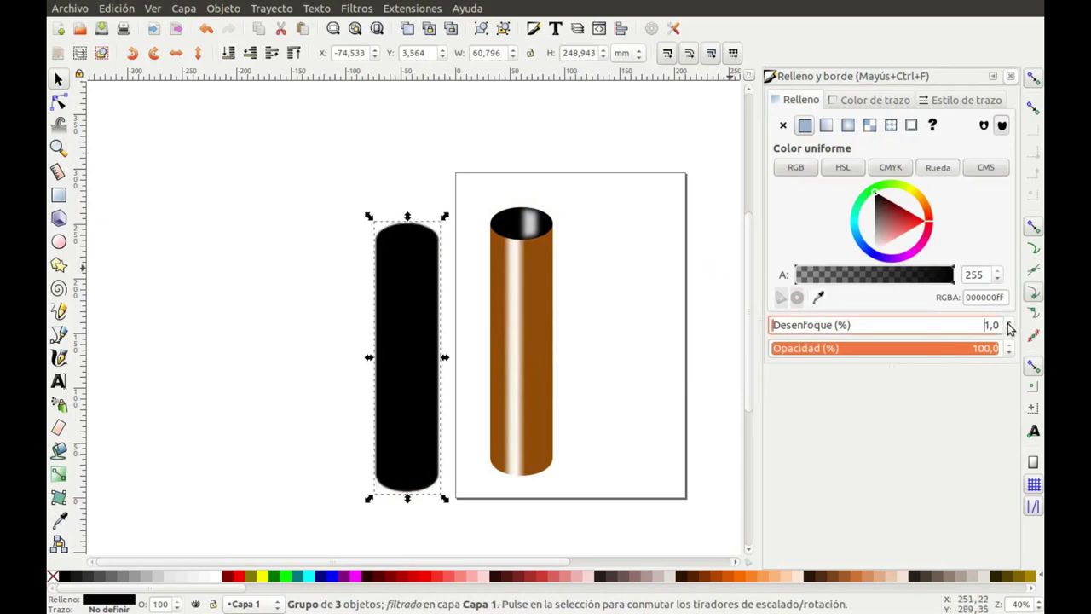
pyautogui.moveTo(990, 348); pyautogui.dragTo(935, 348)
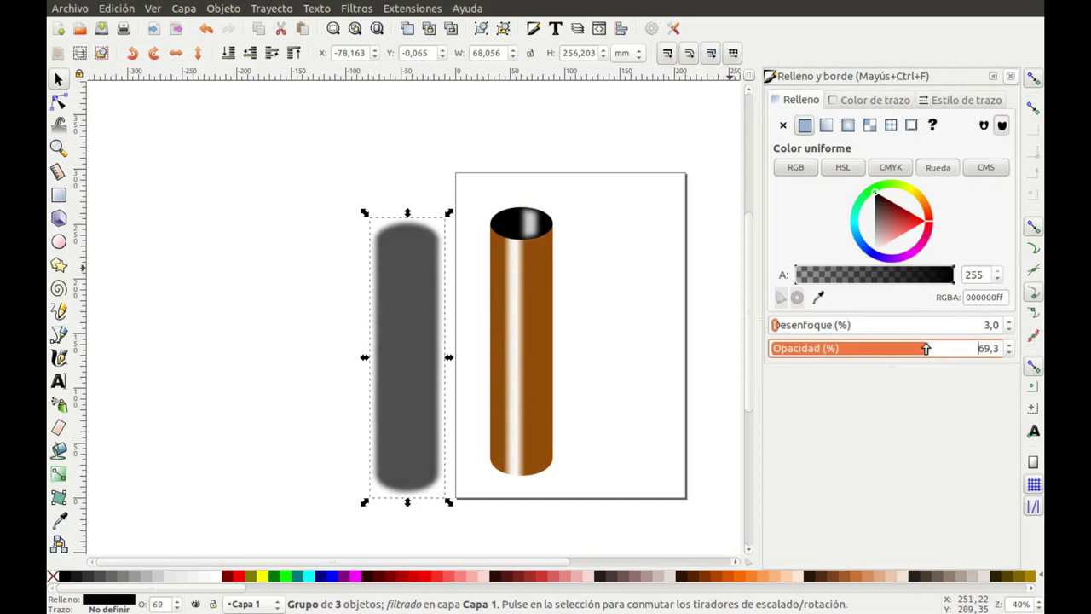
# With snapping off, position the black shadow behind the cylinder's right side, slightly offset
pyautogui.moveTo(382, 341)
pyautogui.mouseDown()
pyautogui.moveTo(515, 337)
pyautogui.moveTo(506, 342)
pyautogui.mouseUp()
pyautogui.click(1032, 78)
pyautogui.moveTo(556, 478); pyautogui.dragTo(554, 466)
pyautogui.click(308, 271)
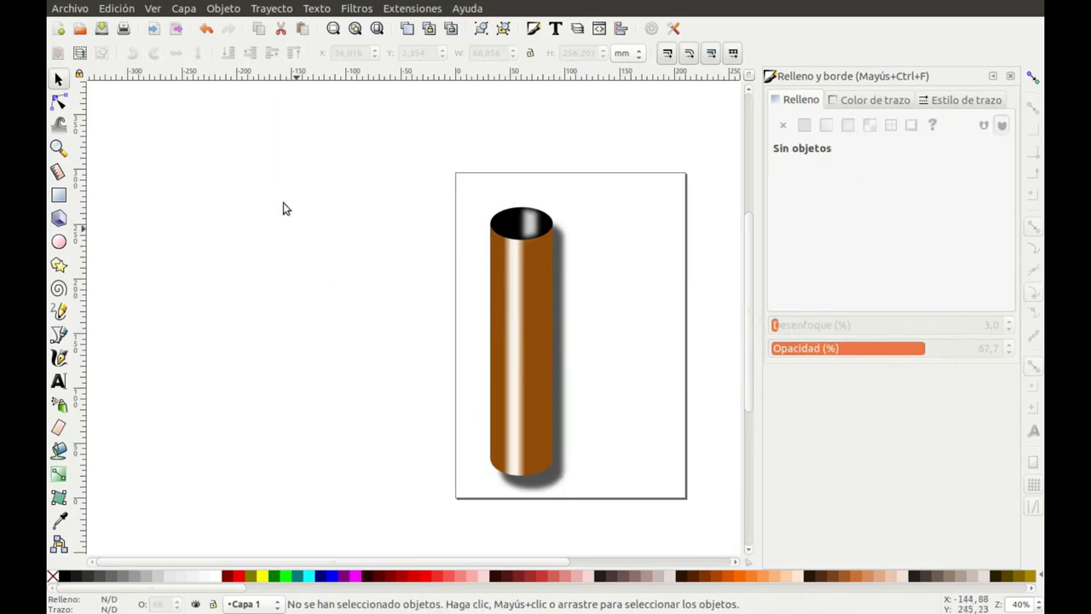
# Resize the page to the drawing in Document Properties, giving 72.17 × 267.06 mm
pyautogui.click(74, 10)
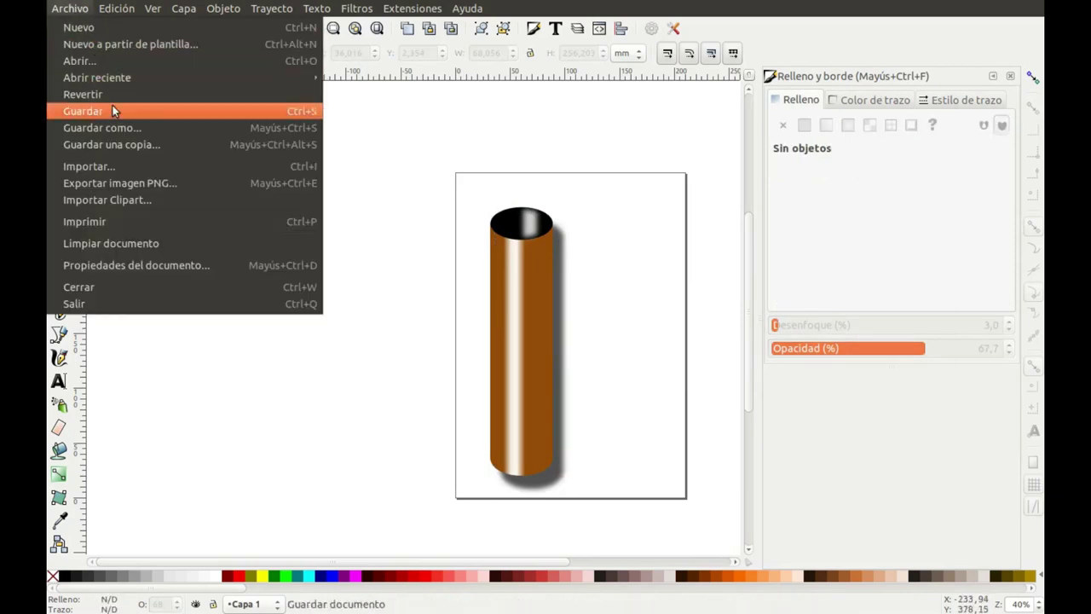
pyautogui.click(142, 263)
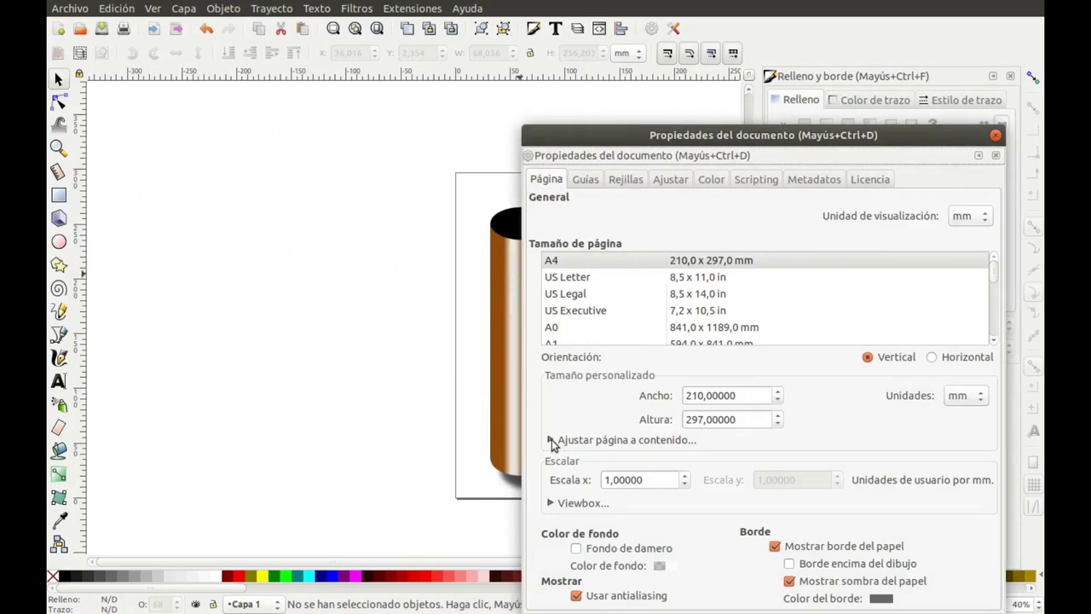
pyautogui.click(550, 440)
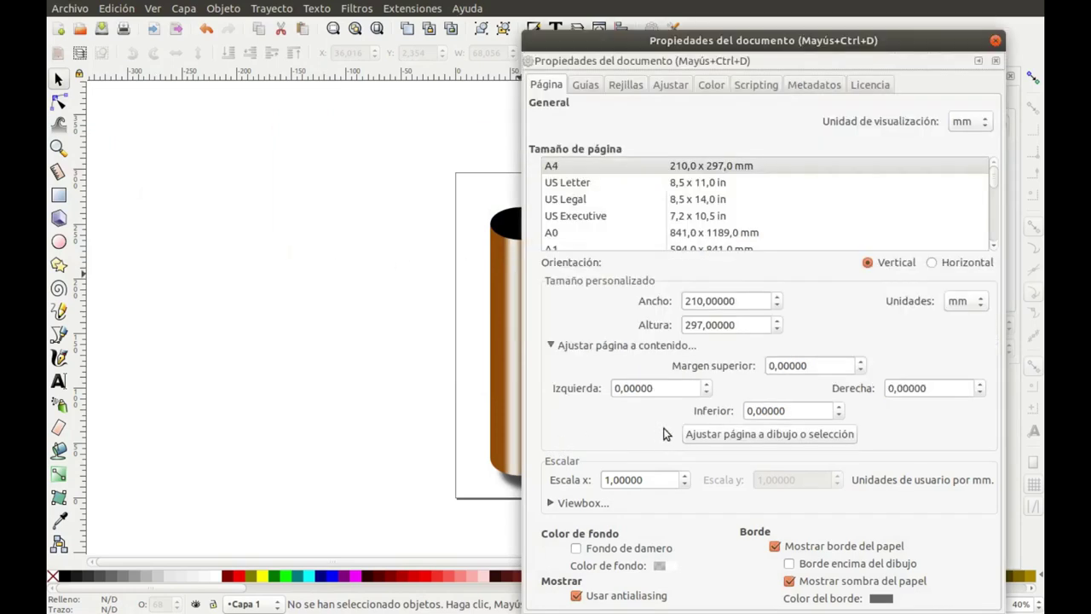
pyautogui.click(723, 437)
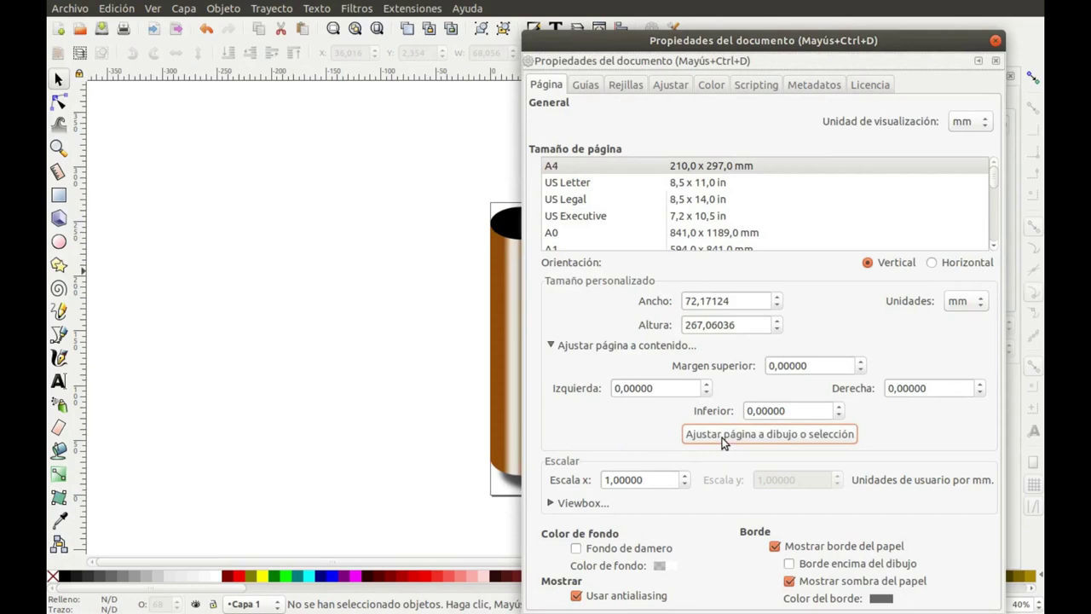
pyautogui.click(994, 41)
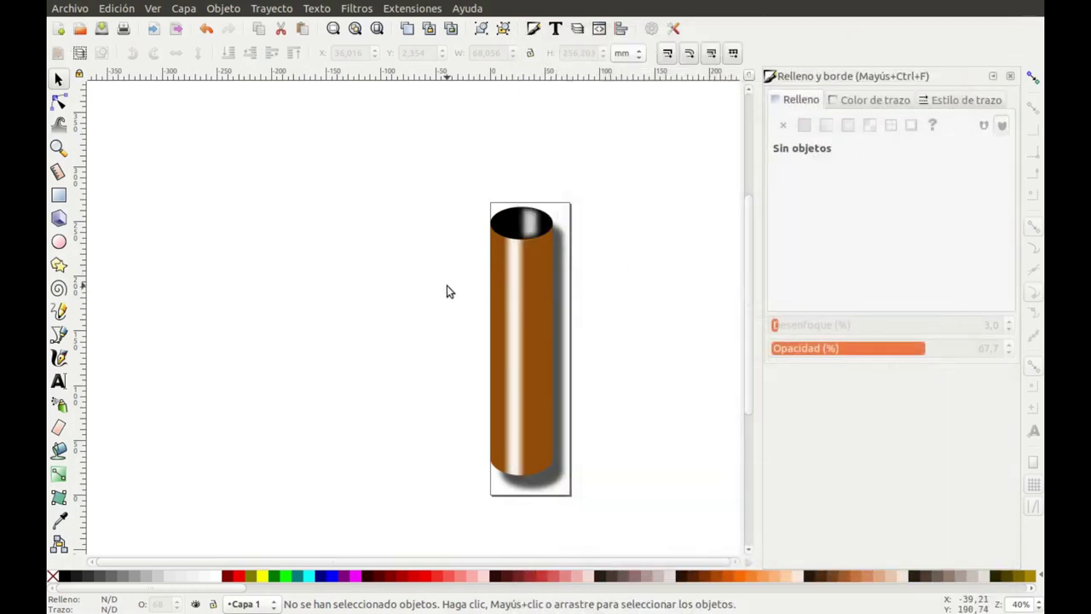